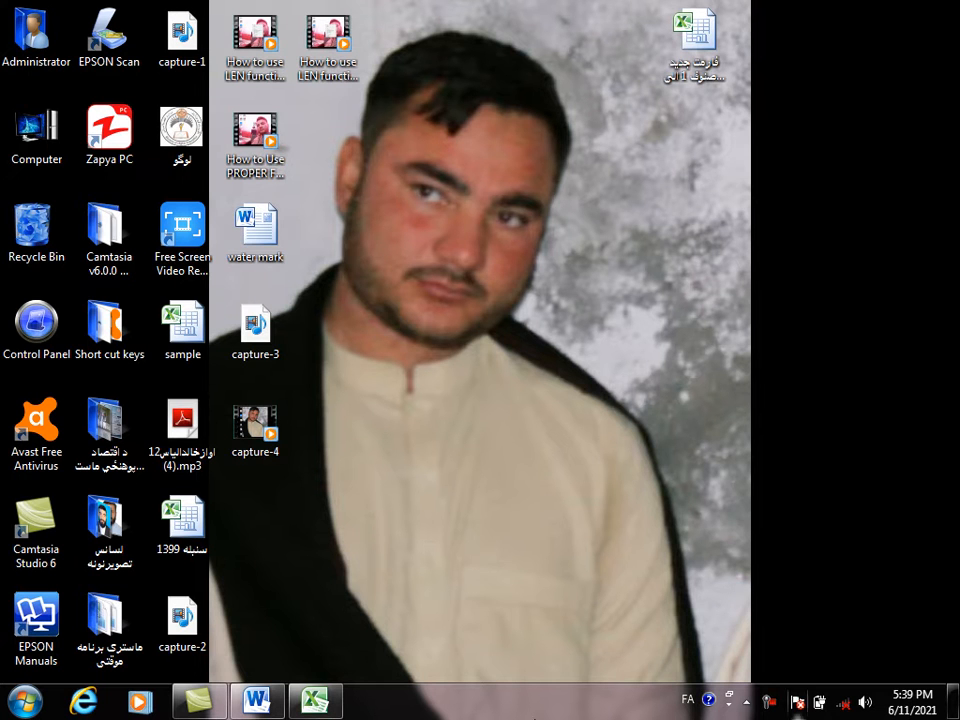
# Step: Switch to the "water mark" document in Word and choose a picture watermark in the custom watermark settings
pyautogui.click(256, 703)
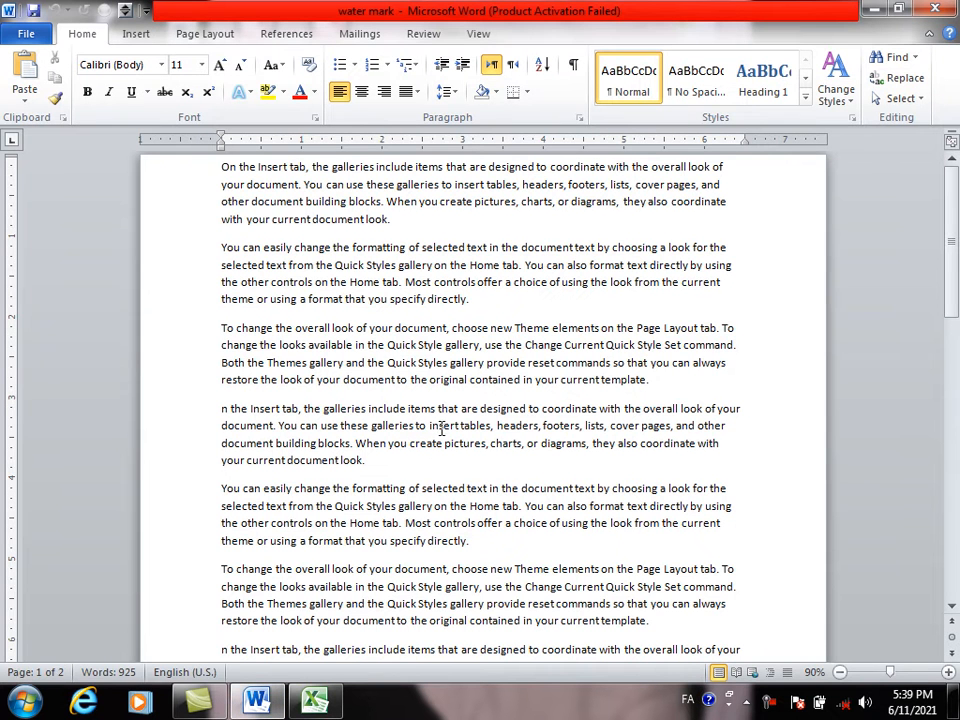
pyautogui.scroll(-2, 444, 426)
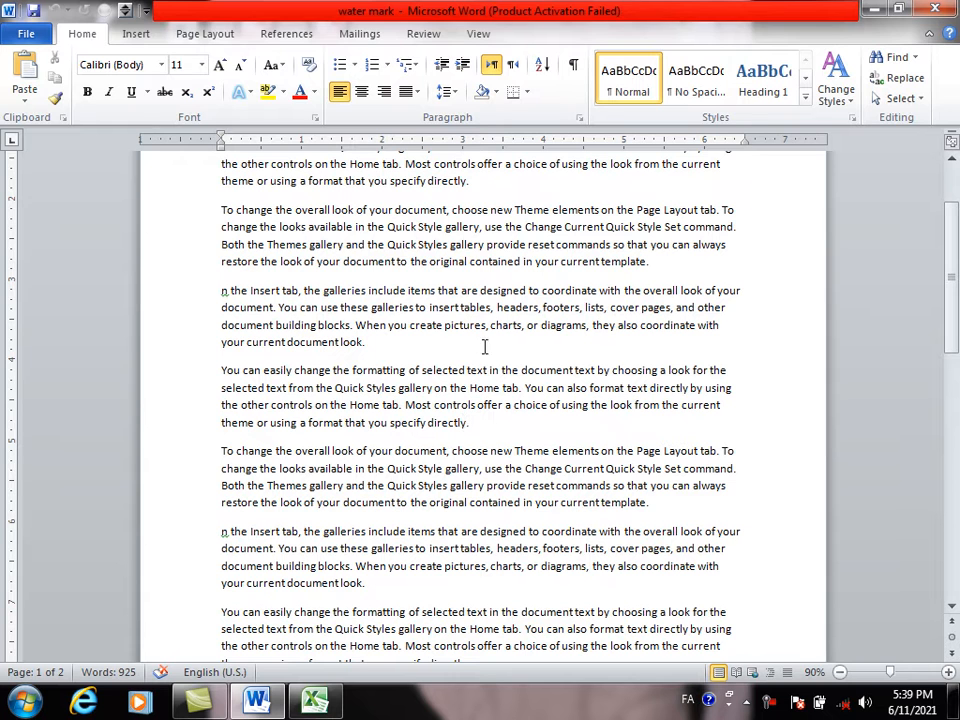
pyautogui.click(206, 36)
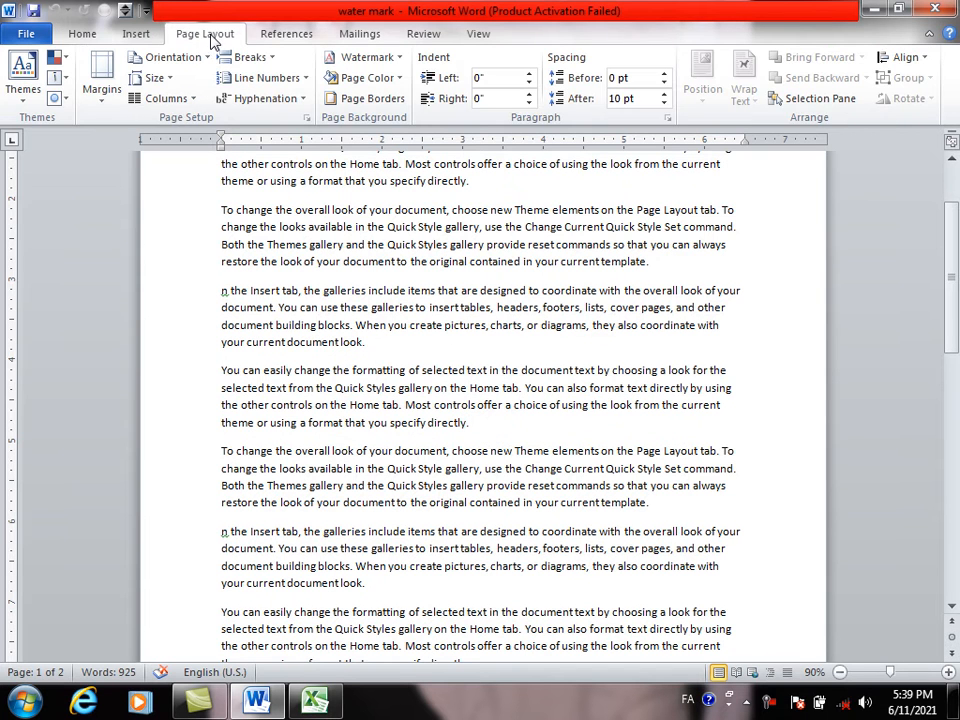
pyautogui.click(368, 60)
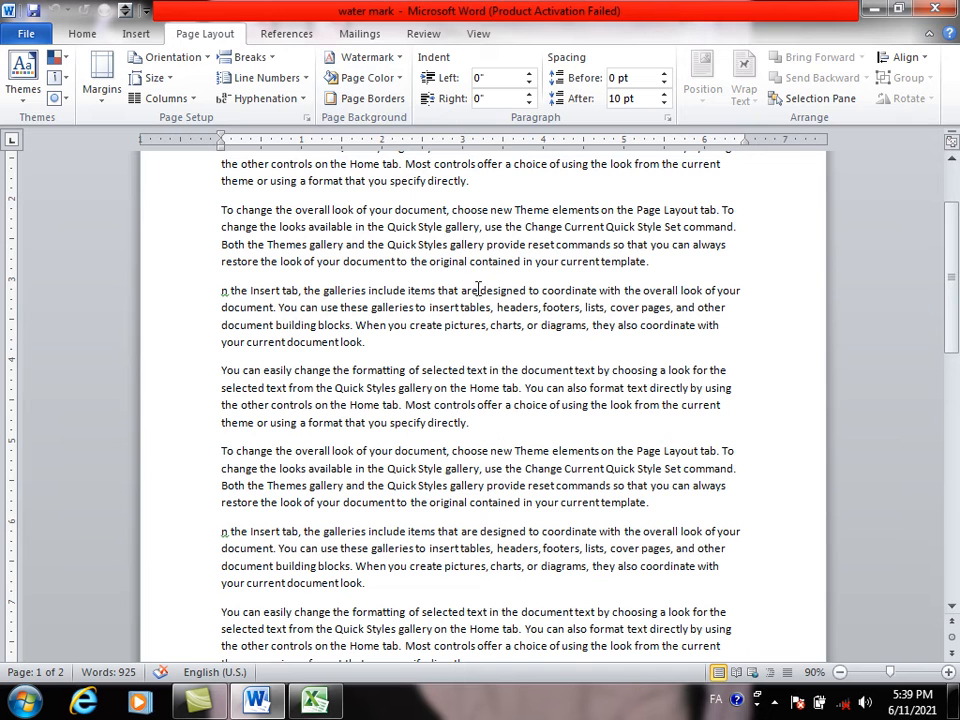
pyautogui.click(366, 58)
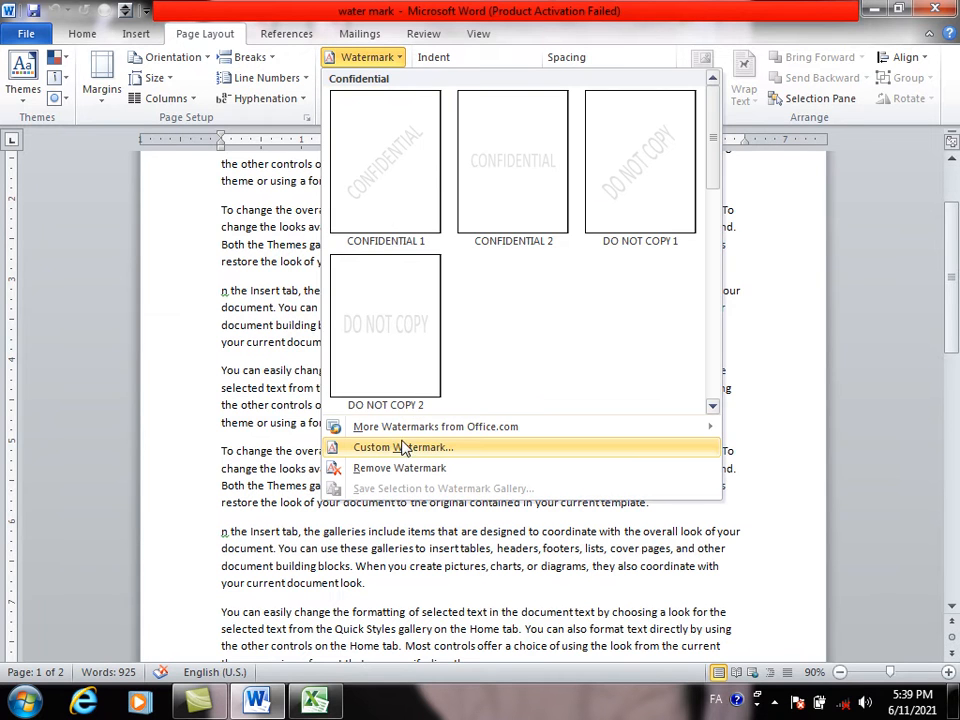
pyautogui.click(410, 452)
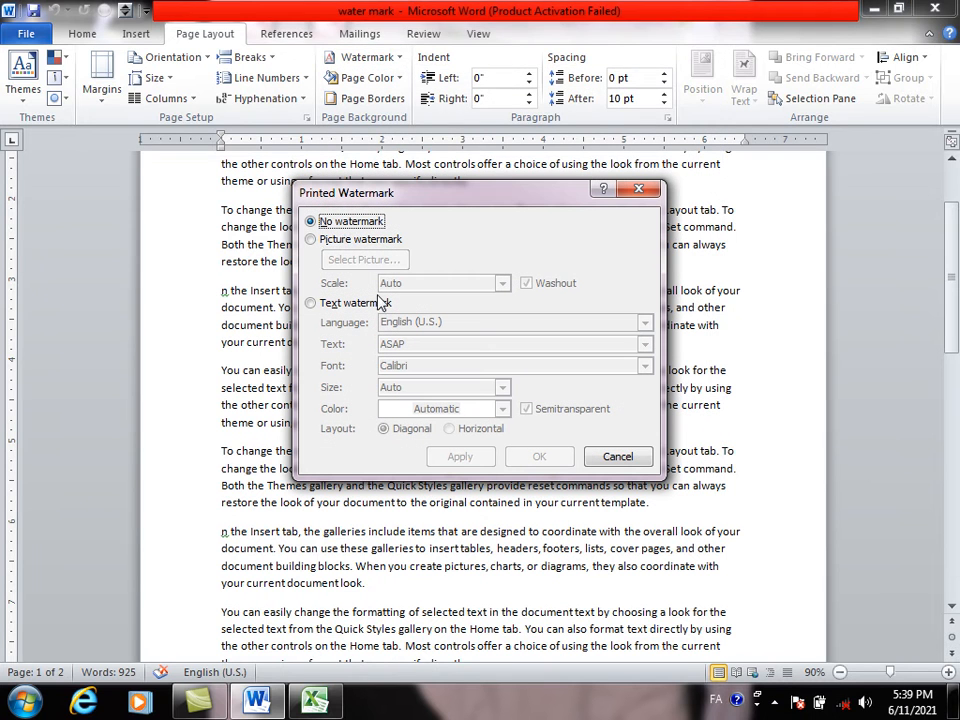
pyautogui.click(312, 242)
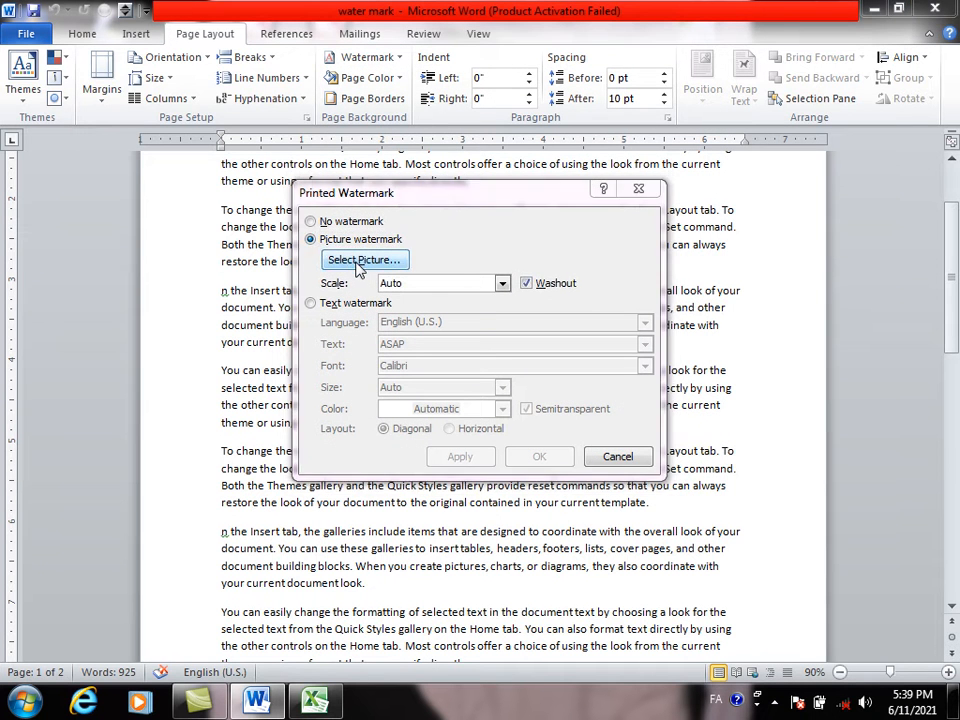
# Step: Use the لوگو image from the Desktop as the watermark picture and apply it to the document
pyautogui.click(366, 260)
pyautogui.moveTo(509, 362); pyautogui.dragTo(510, 321)
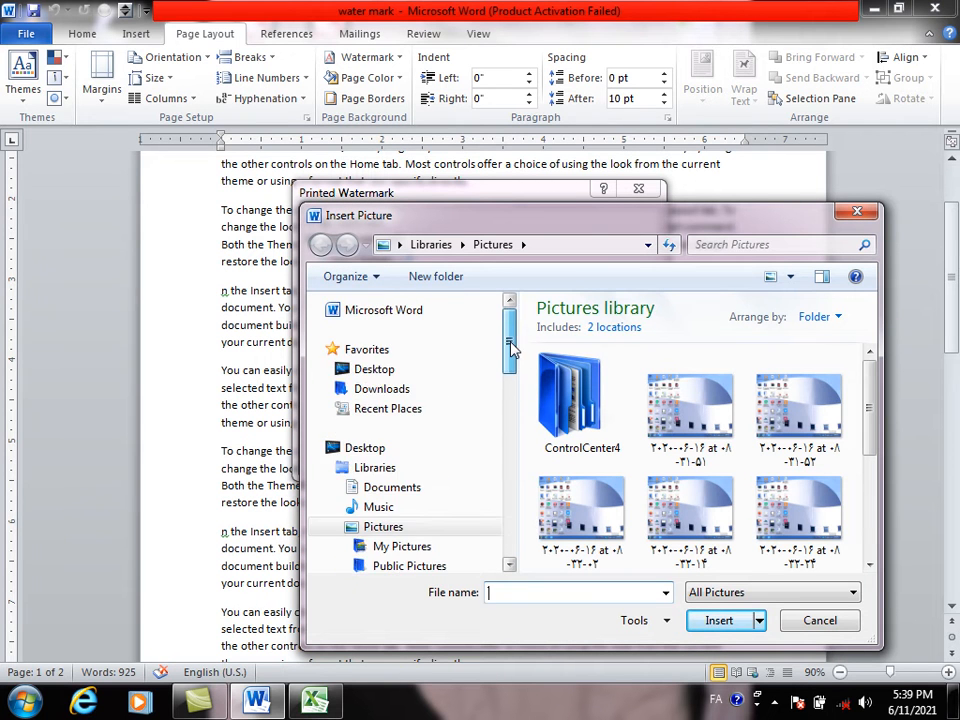
pyautogui.click(446, 378)
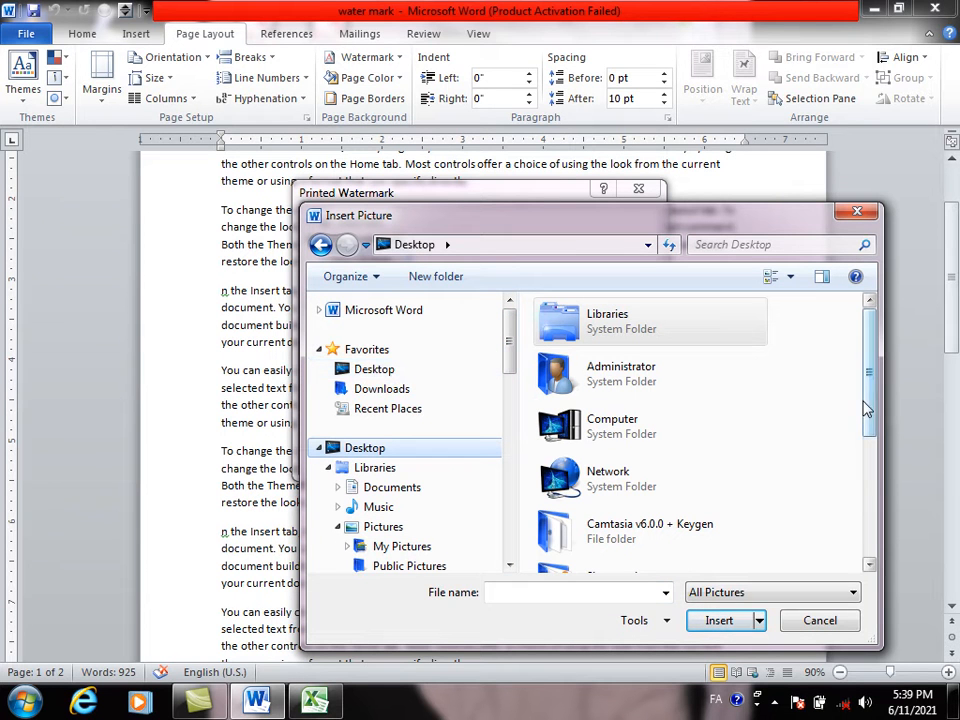
pyautogui.scroll(-1, 870, 445)
pyautogui.scroll(-5, 870, 445)
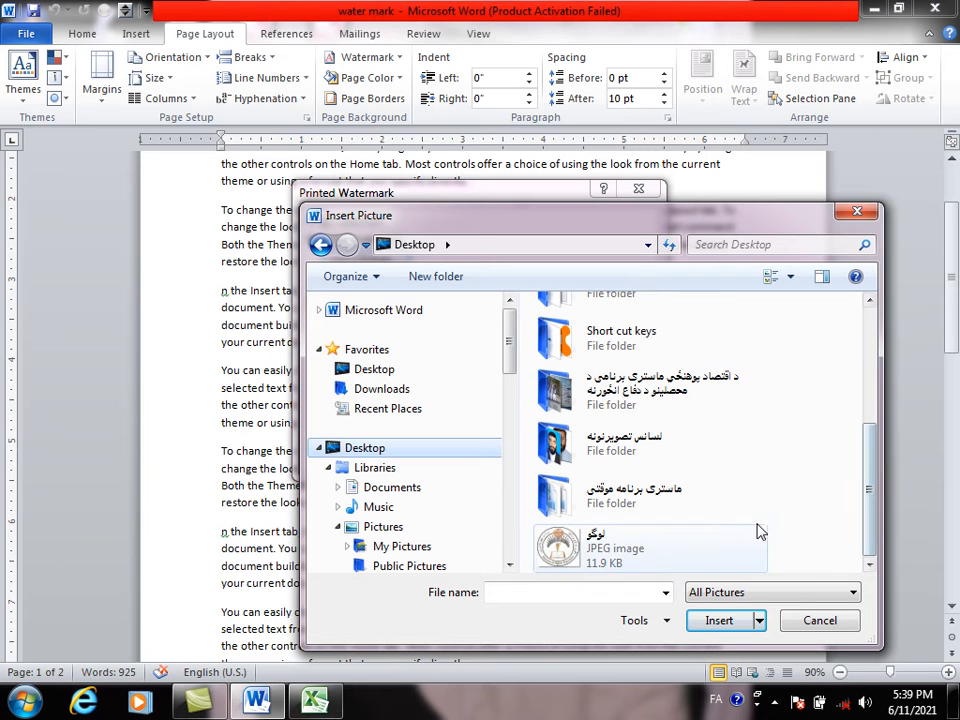
pyautogui.click(600, 552)
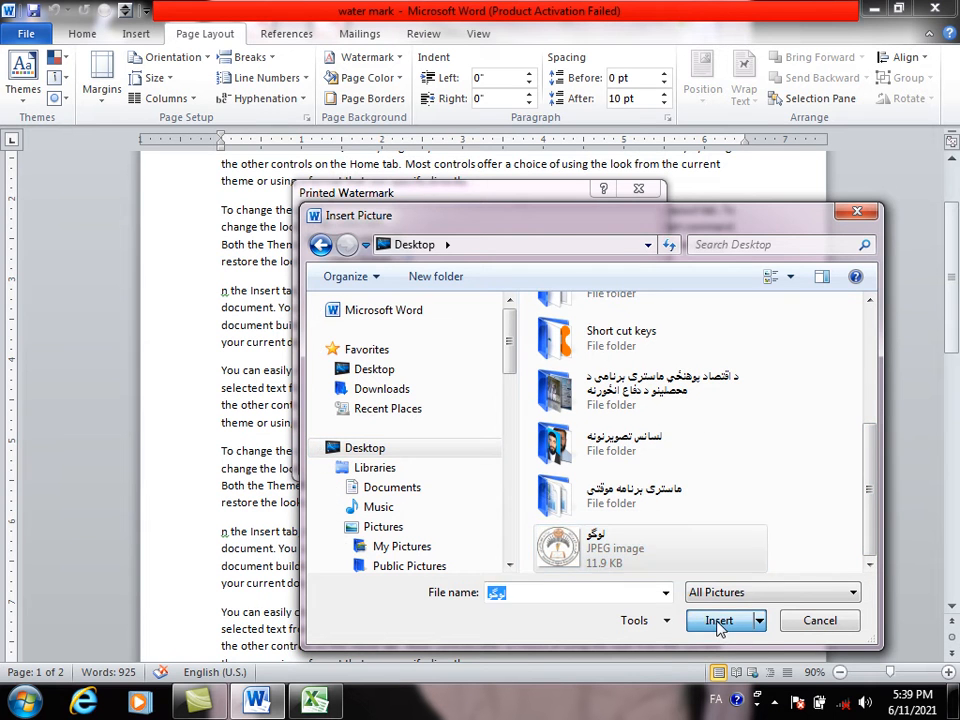
pyautogui.click(722, 621)
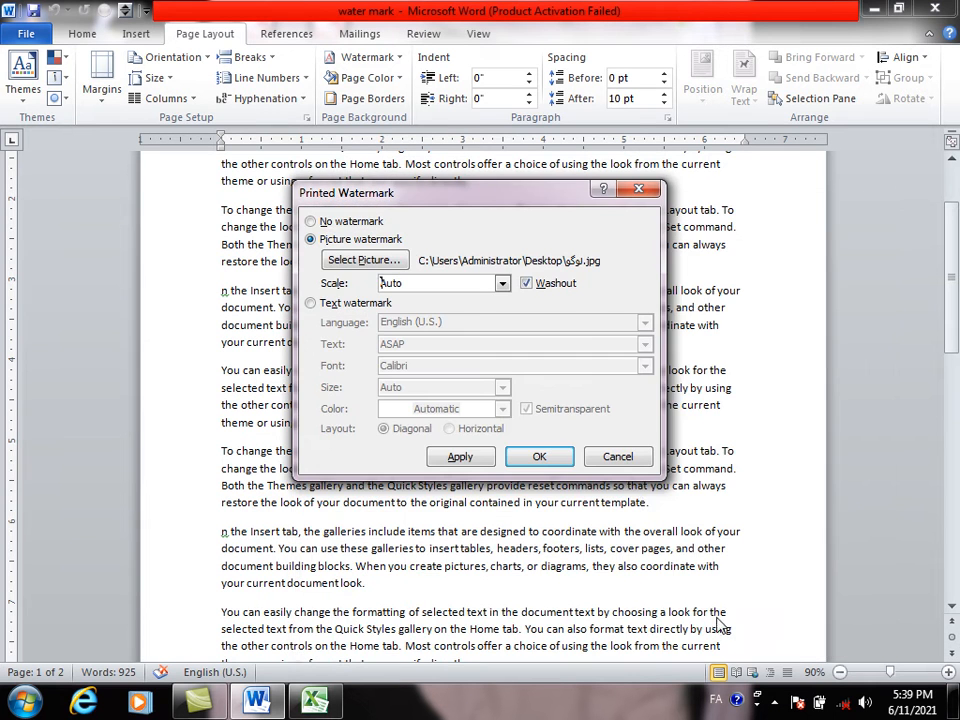
pyautogui.click(540, 456)
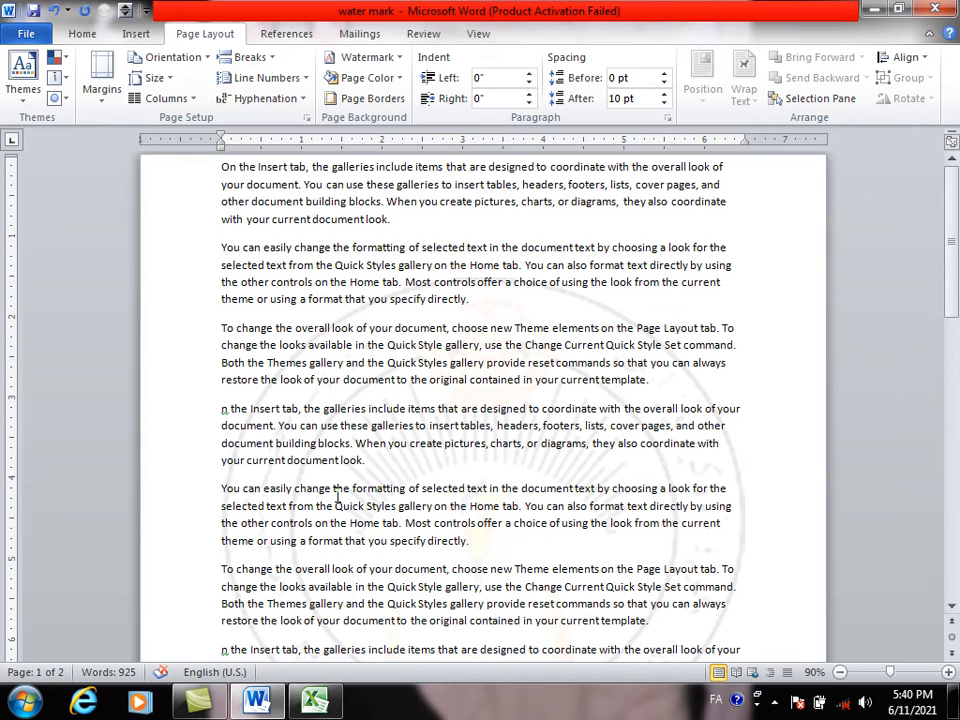
# Step: Switch to the Excel workbook and open the header of the خلص جدول نتایج sheet for editing
pyautogui.hotkey('alt', 'Tab')
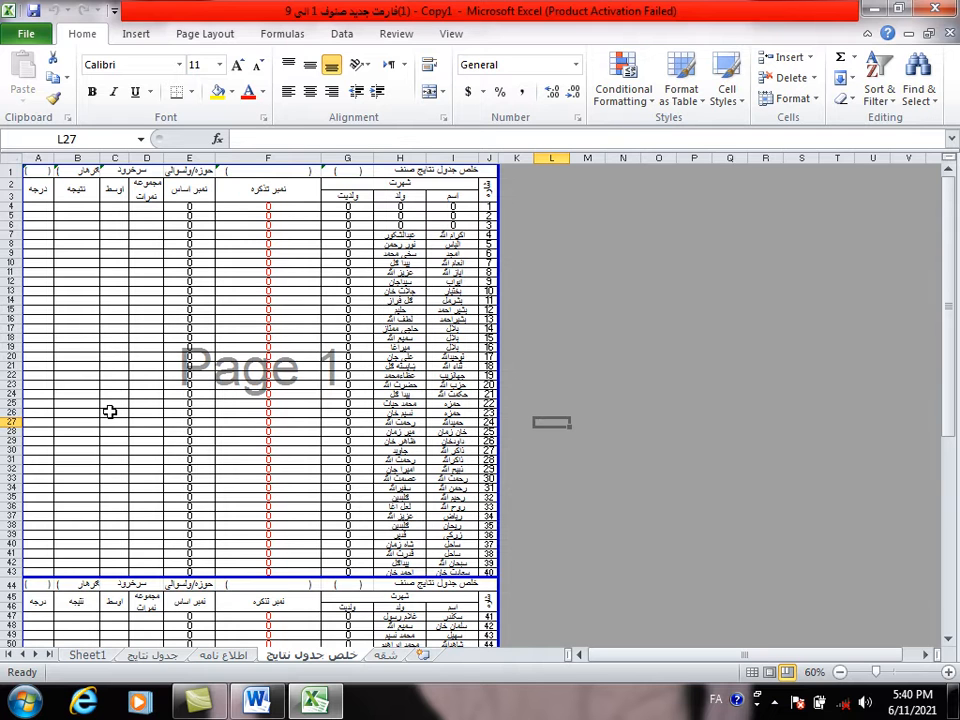
pyautogui.click(203, 36)
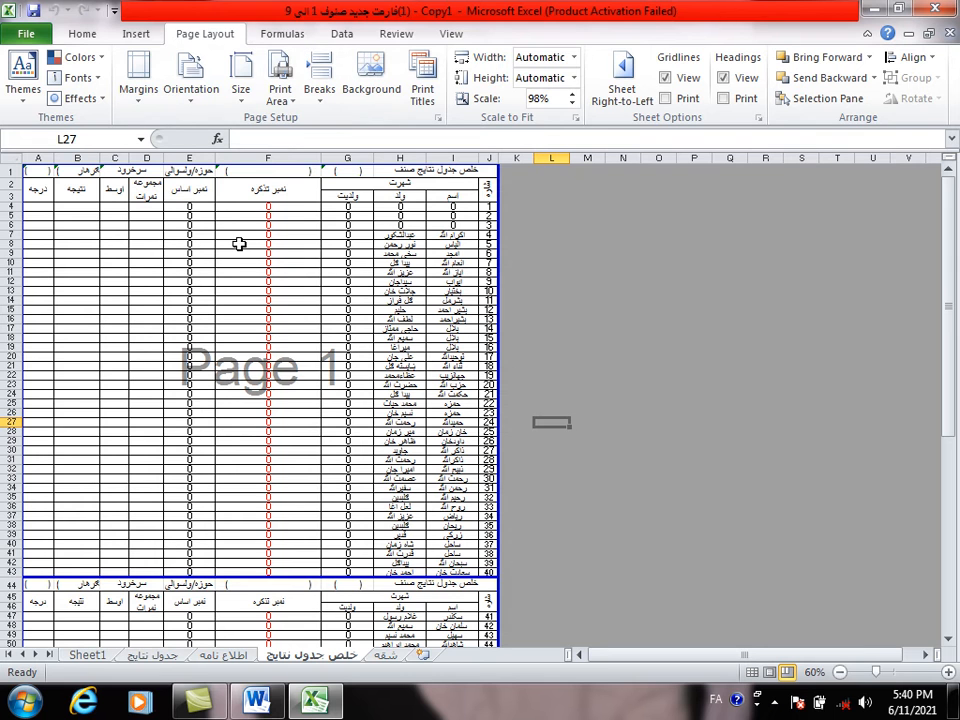
pyautogui.click(251, 333)
pyautogui.moveTo(152, 289); pyautogui.dragTo(354, 468)
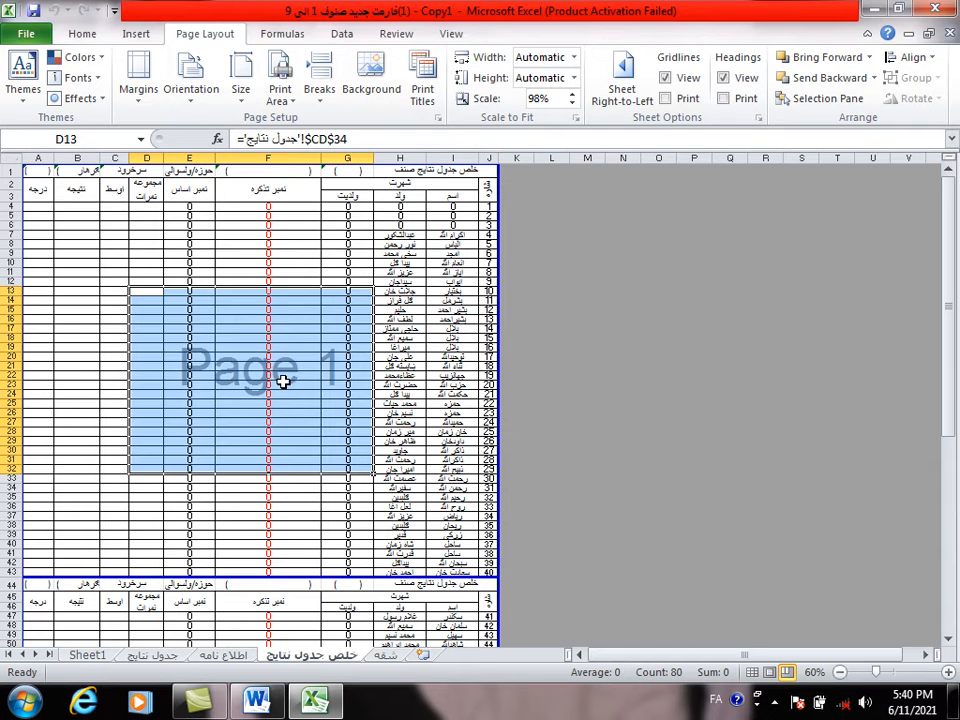
pyautogui.click(284, 382)
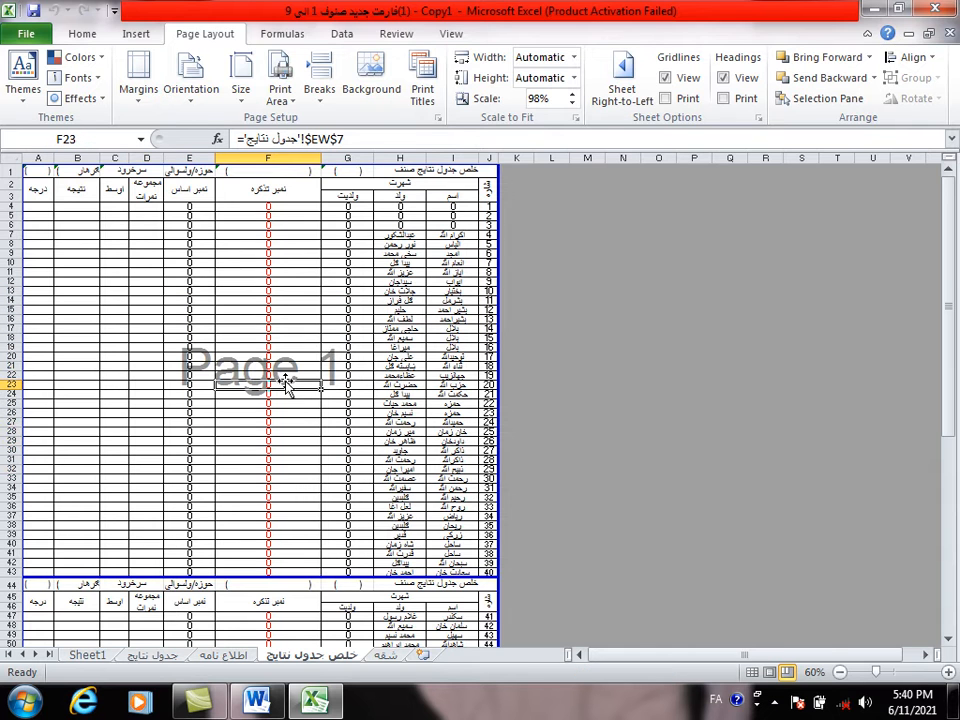
pyautogui.click(140, 34)
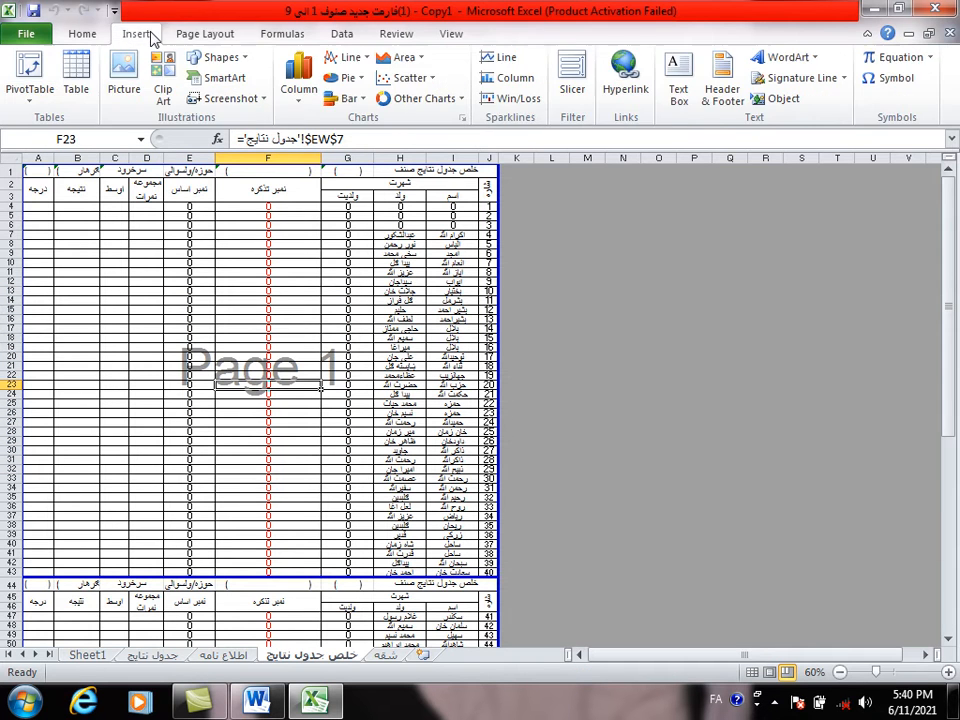
pyautogui.click(721, 88)
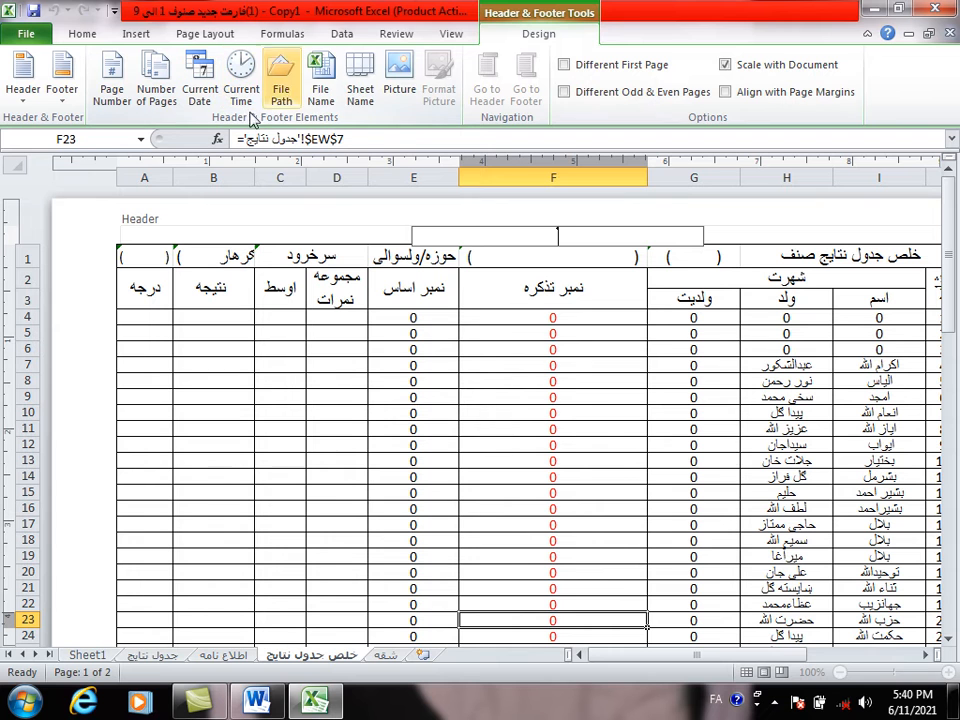
# Step: Insert the لوگو picture from the Desktop into the centre section of the header and leave header editing
pyautogui.click(398, 92)
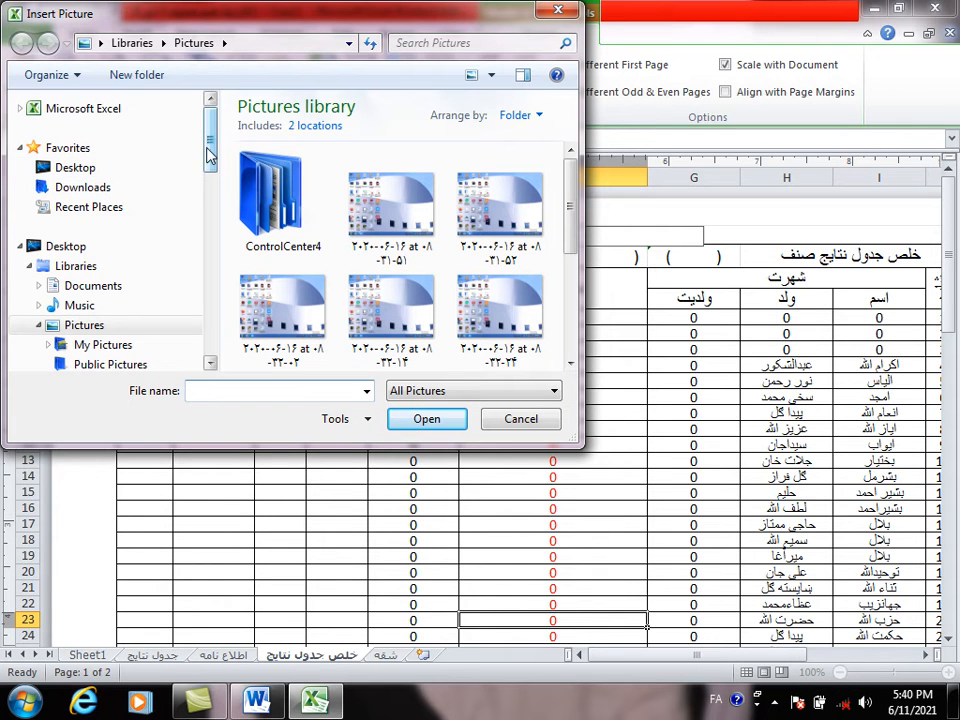
pyautogui.moveTo(212, 155)
pyautogui.mouseDown()
pyautogui.moveTo(216, 203)
pyautogui.moveTo(214, 152)
pyautogui.mouseUp()
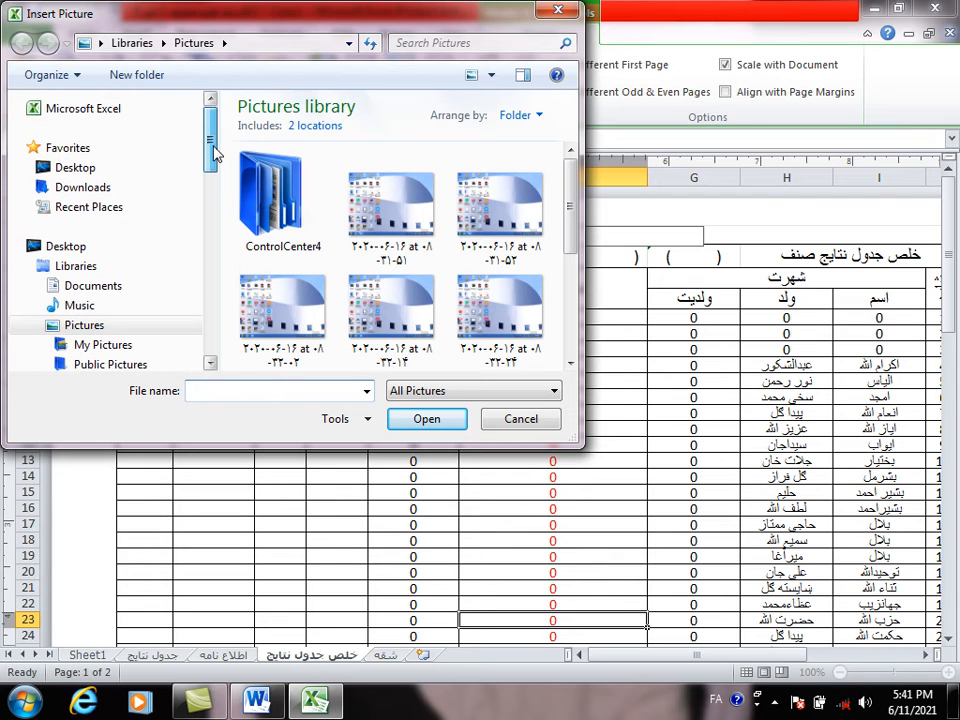
pyautogui.click(110, 172)
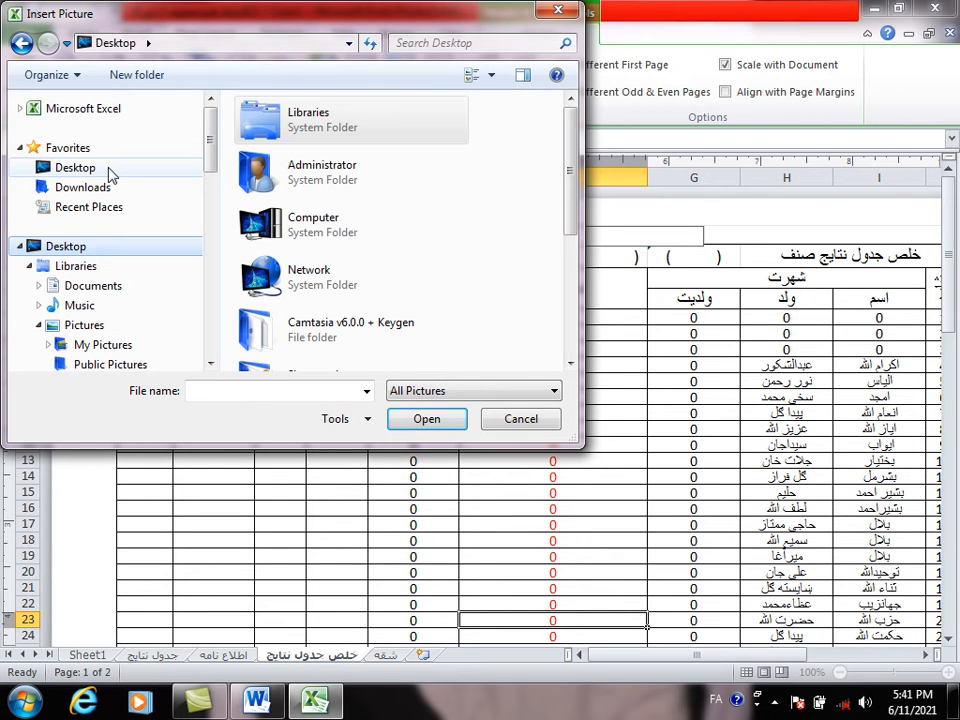
pyautogui.scroll(-5, 400, 330)
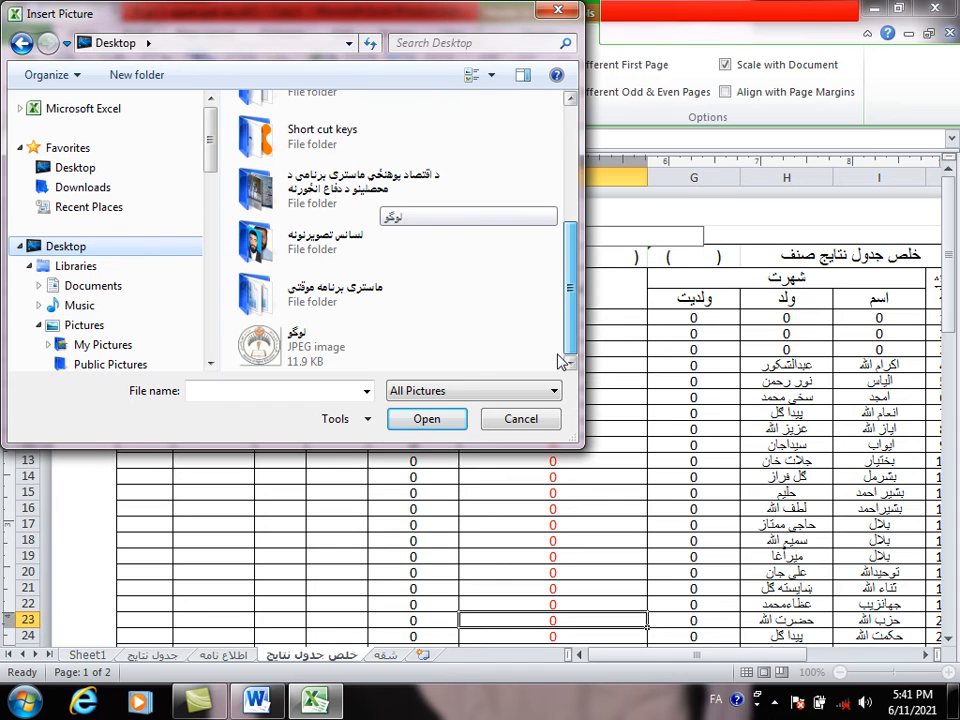
pyautogui.click(367, 360)
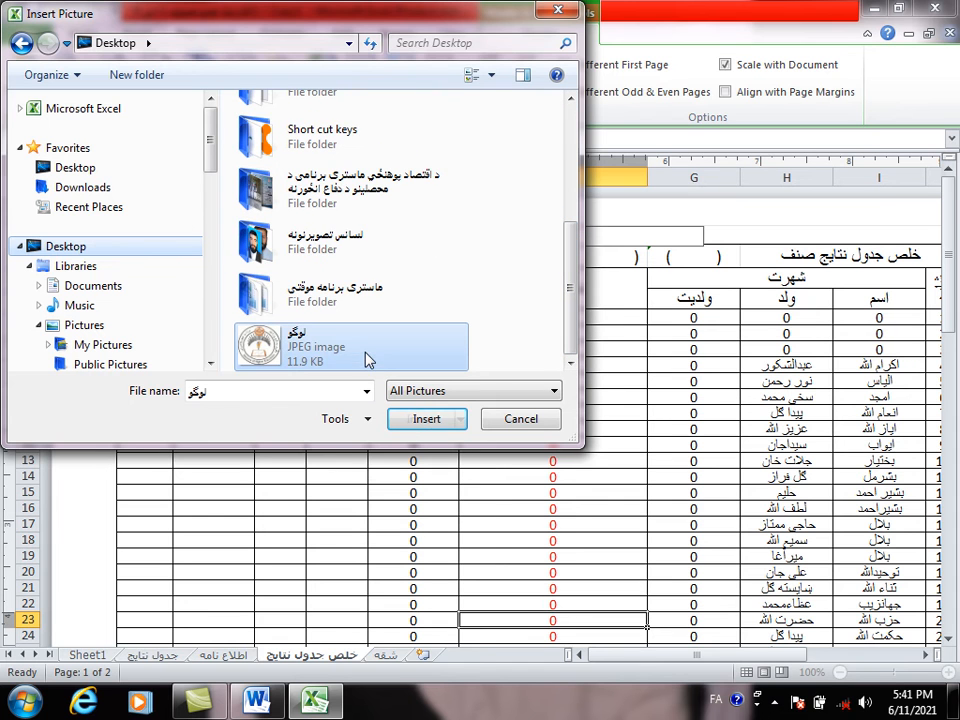
pyautogui.click(418, 420)
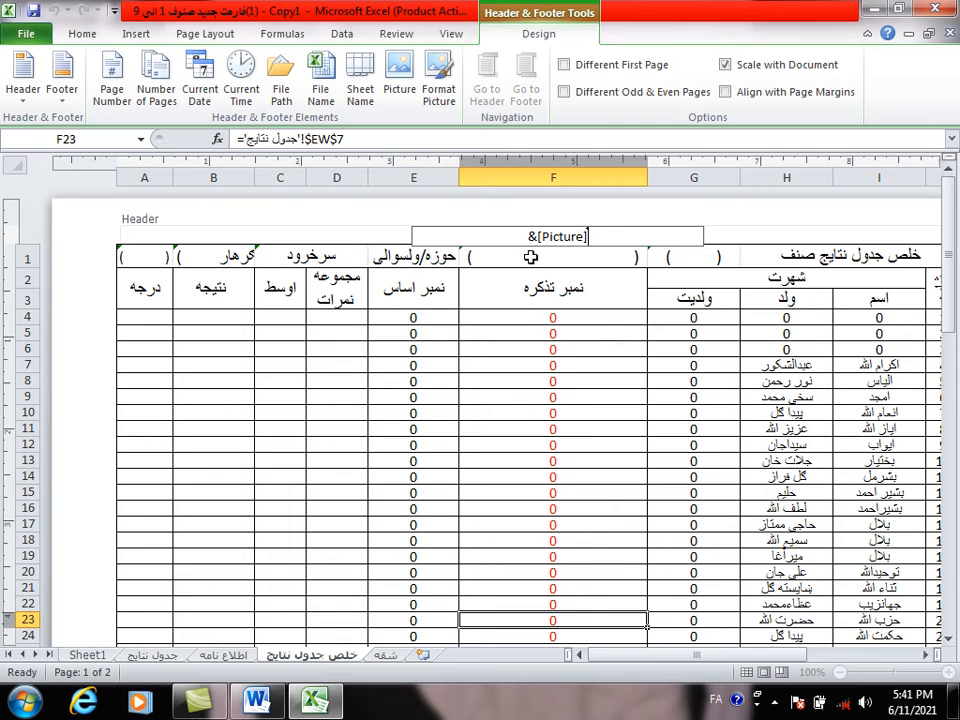
pyautogui.click(605, 338)
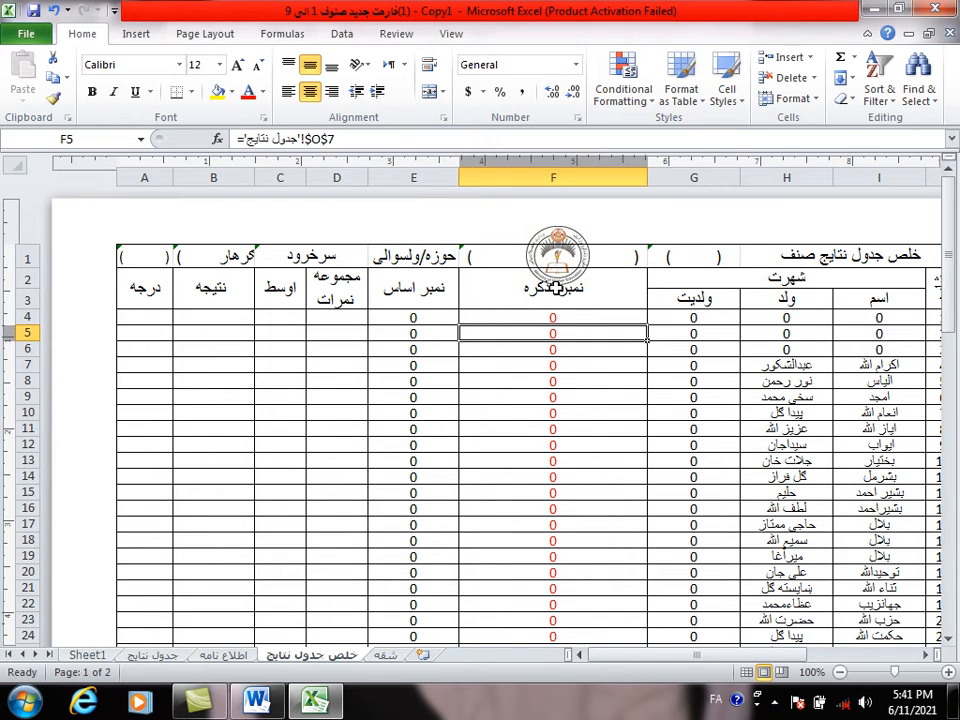
# Step: Reopen the header and format its picture, entering 6 inches for the height and 6 inches for the width
pyautogui.click(134, 36)
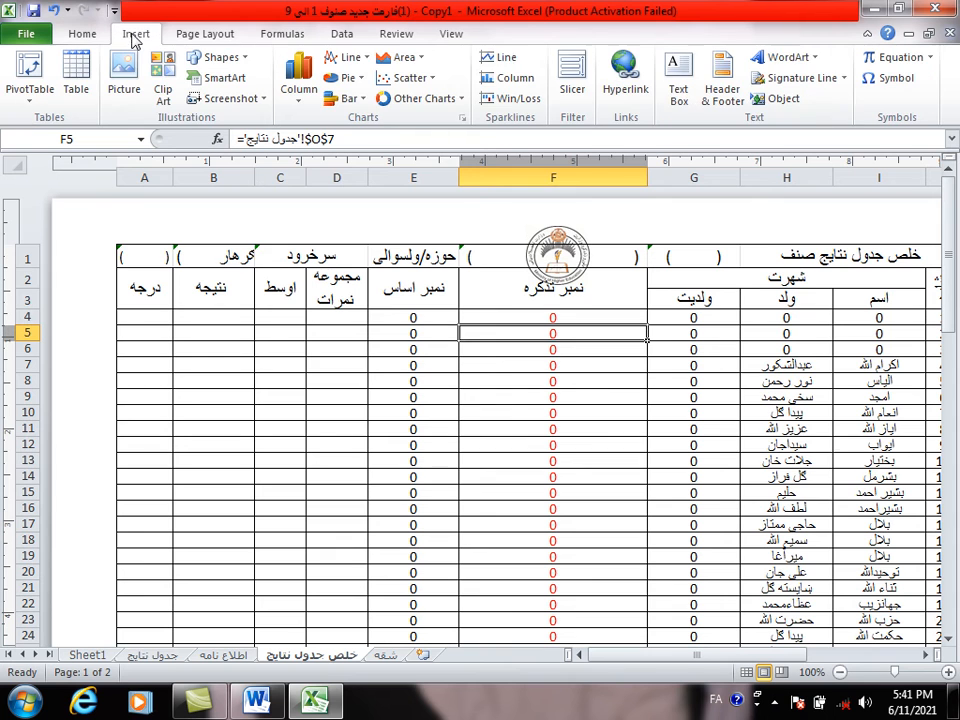
pyautogui.click(718, 98)
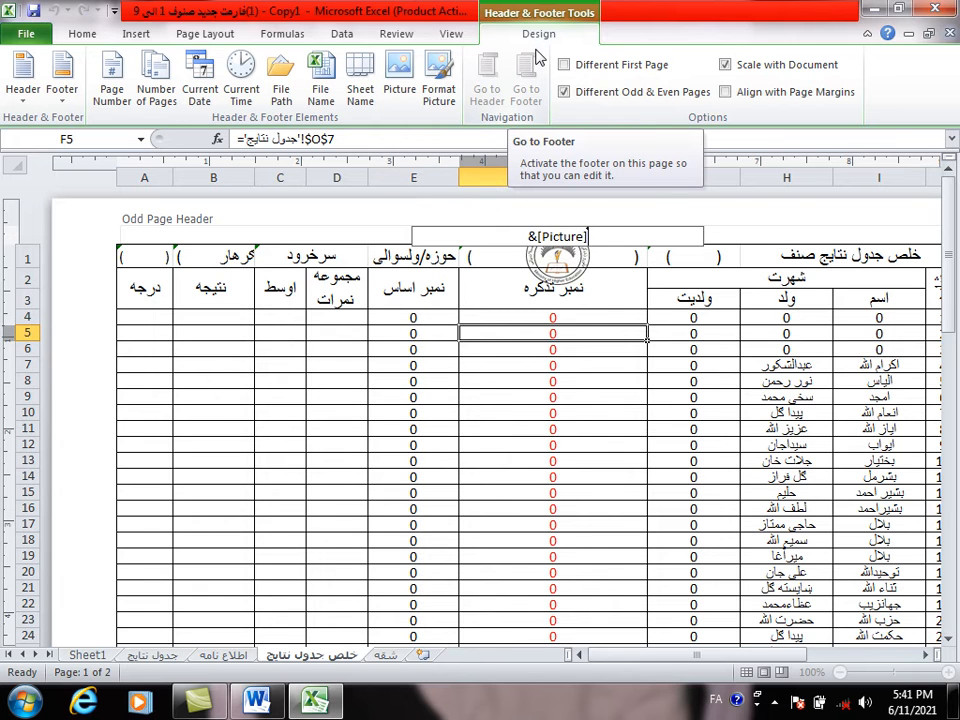
pyautogui.click(440, 88)
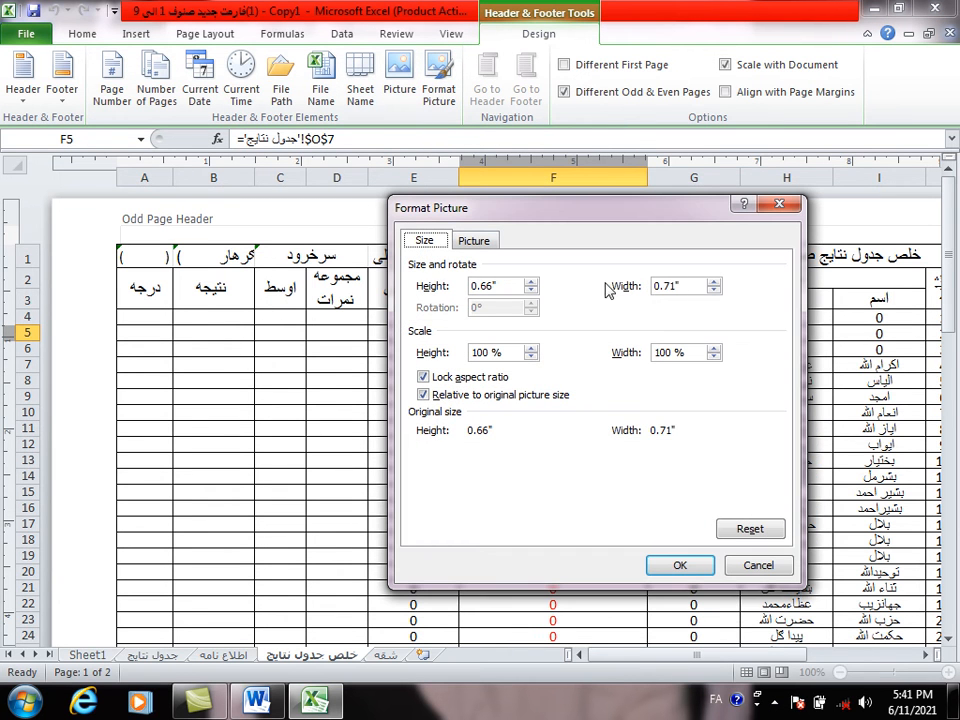
pyautogui.moveTo(509, 287); pyautogui.dragTo(461, 285)
pyautogui.press('BackSpace')
pyautogui.write('6')
pyautogui.moveTo(681, 286); pyautogui.dragTo(654, 287)
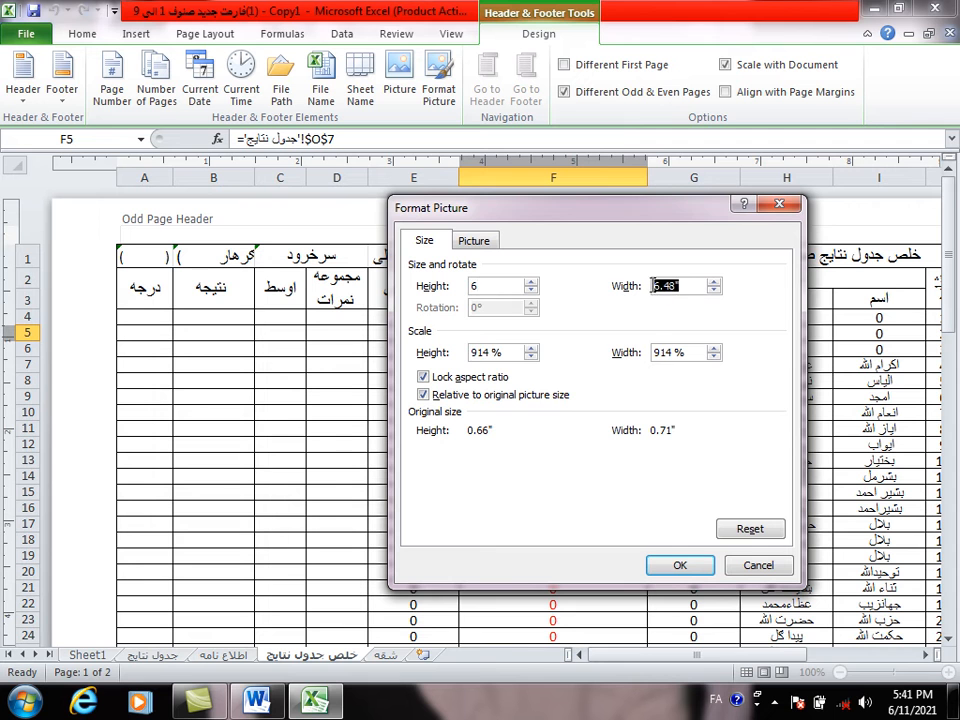
pyautogui.write('6')
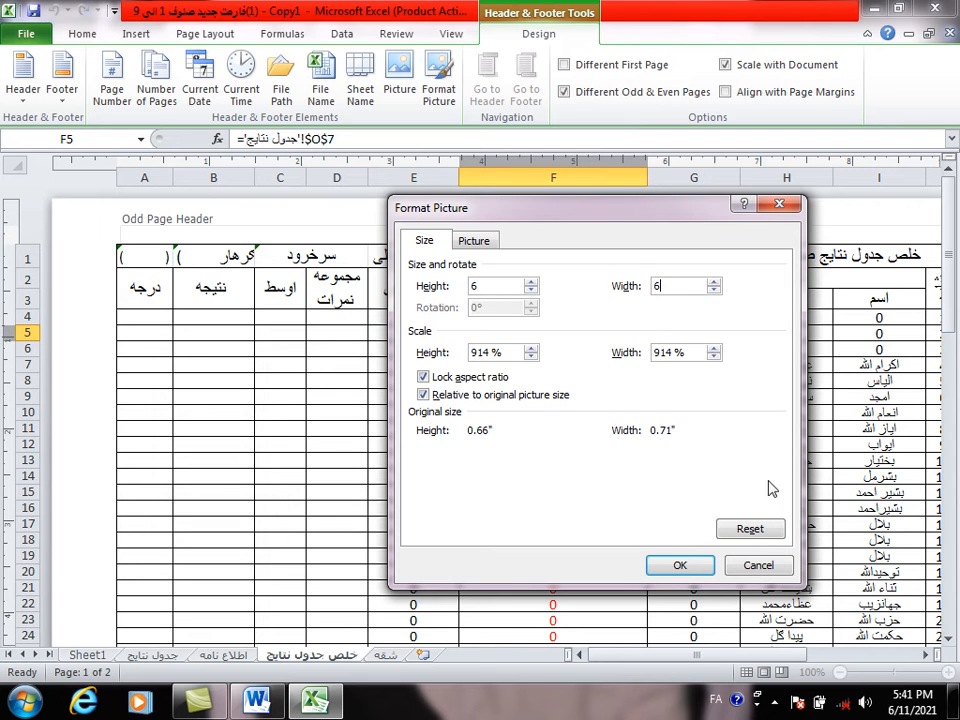
pyautogui.click(660, 570)
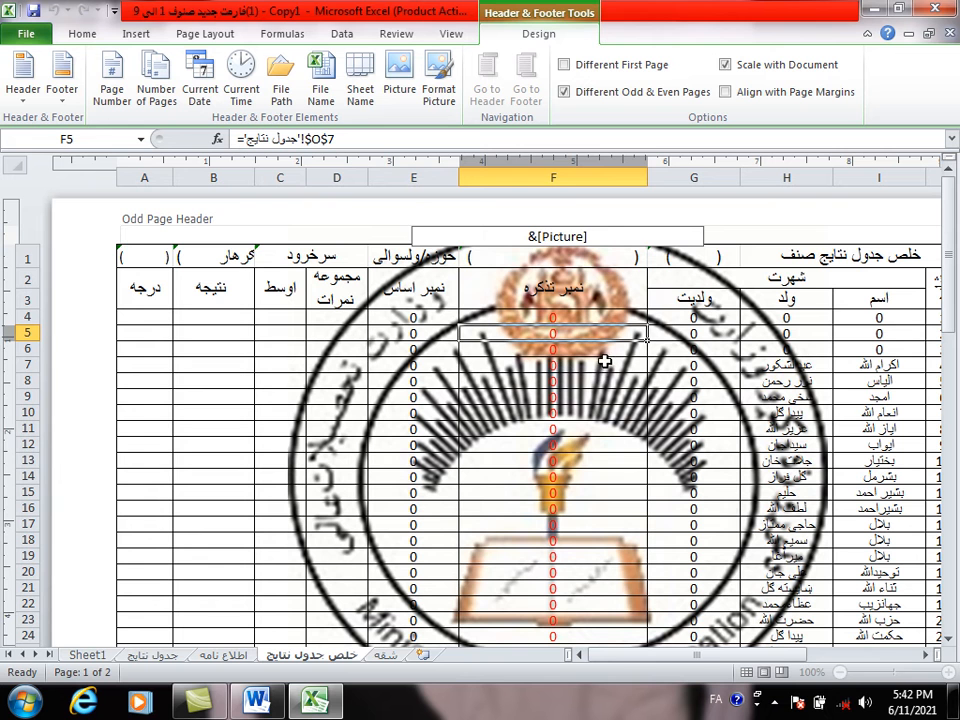
# Step: Reopen the sheet's header with different odd and even pages turned off, and insert six blank lines above the picture code
pyautogui.moveTo(943, 317); pyautogui.dragTo(949, 449)
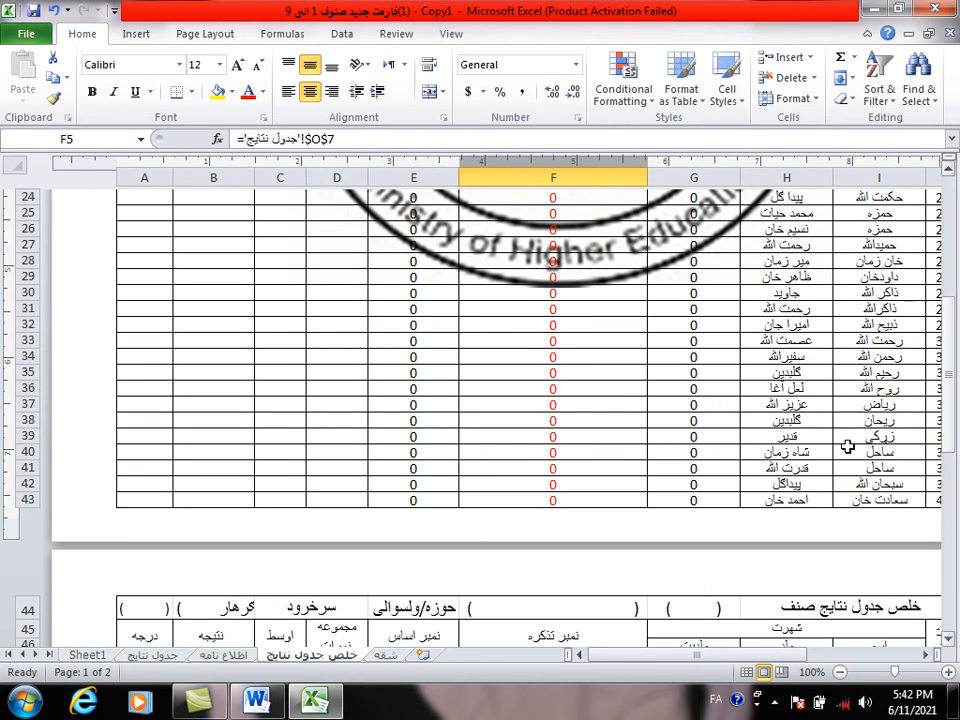
pyautogui.moveTo(949, 362); pyautogui.dragTo(885, 345)
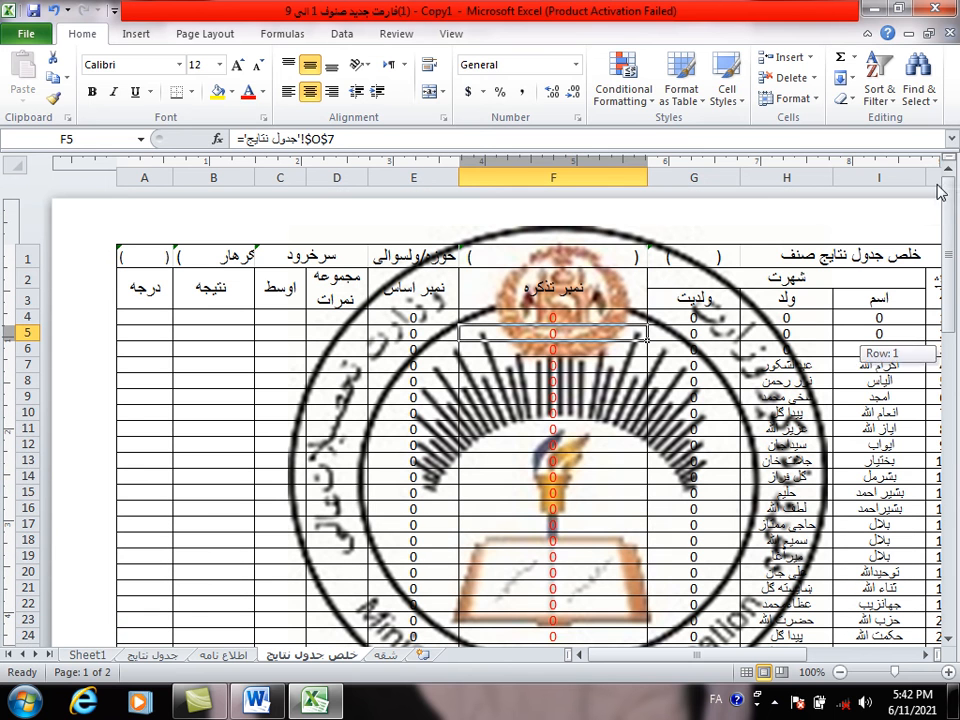
pyautogui.click(134, 35)
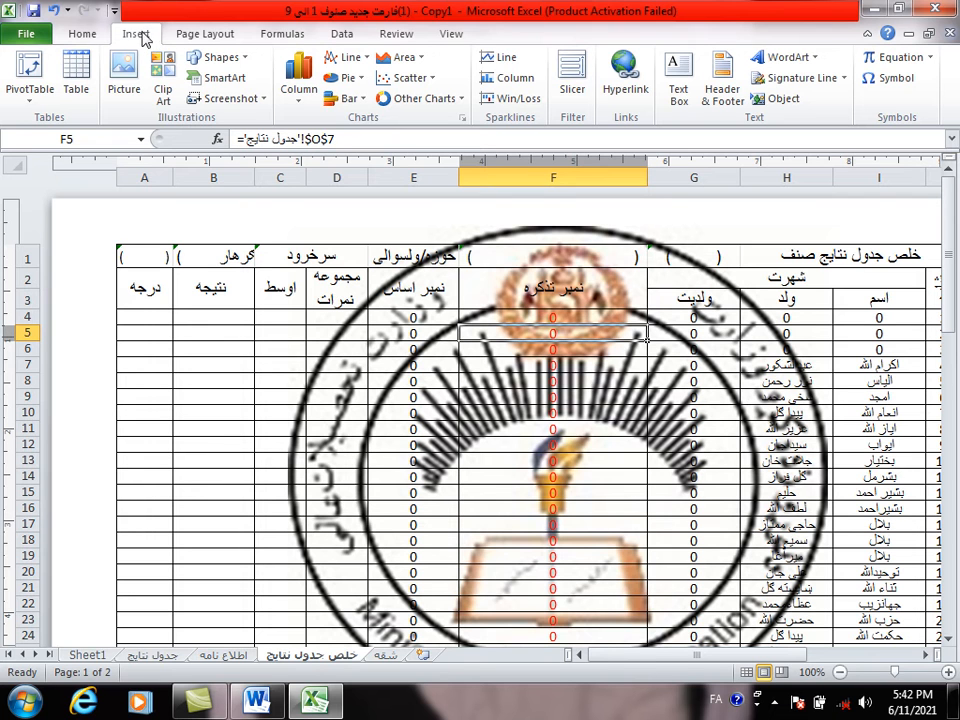
pyautogui.click(716, 96)
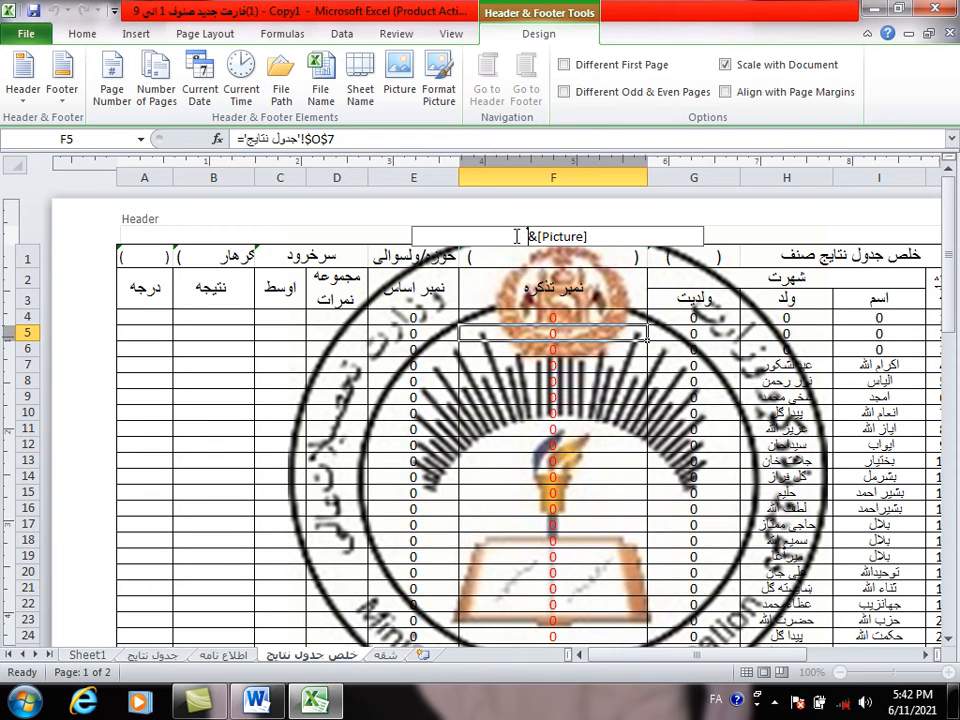
pyautogui.press('Return')
pyautogui.press('Return')
pyautogui.press('Return')
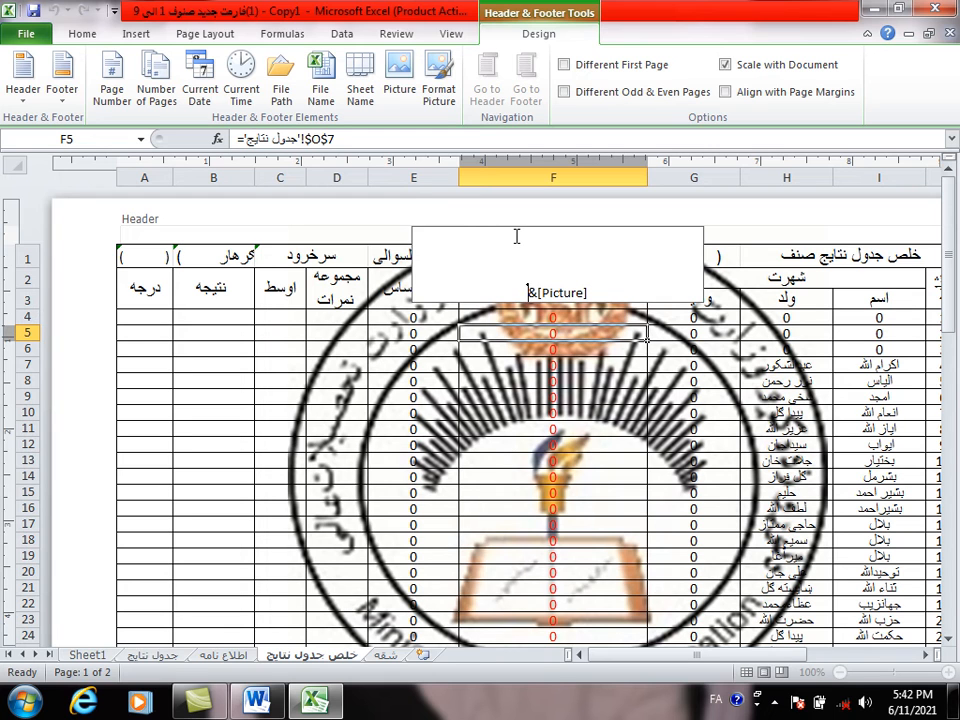
pyautogui.press('Return')
pyautogui.press('Return')
pyautogui.press('Return')
pyautogui.press('Return')
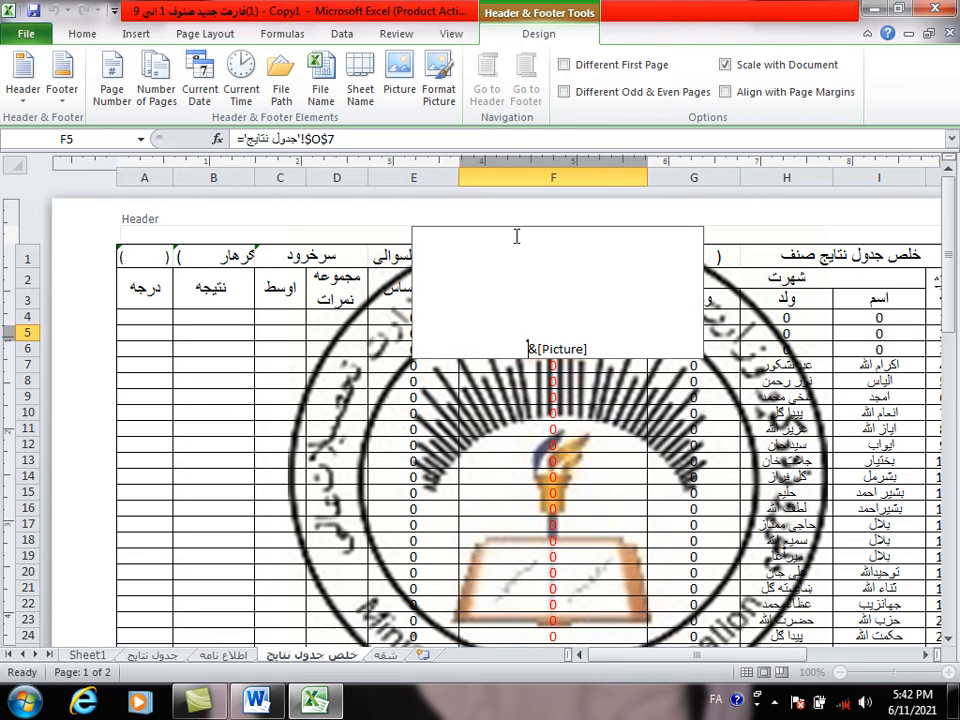
# Step: Adjust the spacing above the header's picture code to eight blank lines and leave header editing
pyautogui.press('BackSpace')
pyautogui.press('BackSpace')
pyautogui.press('BackSpace')
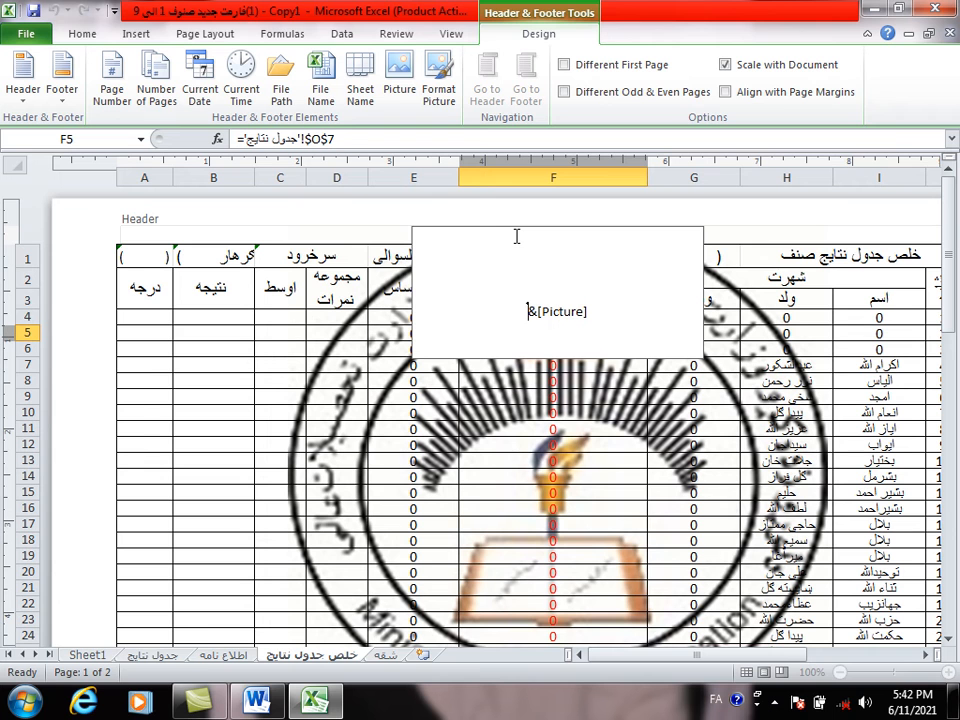
pyautogui.press('Return')
pyautogui.press('Return')
pyautogui.press('Return')
pyautogui.press('Return')
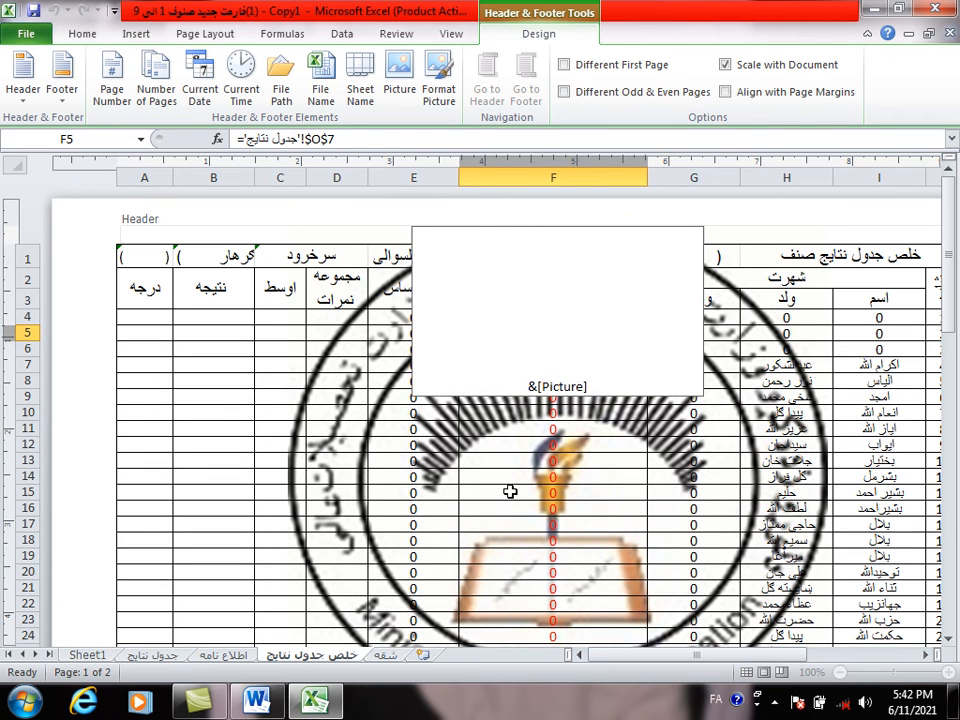
pyautogui.click(512, 490)
# Step: Examine where the logo sits behind the table on the first page
pyautogui.scroll(-7, 545, 463)
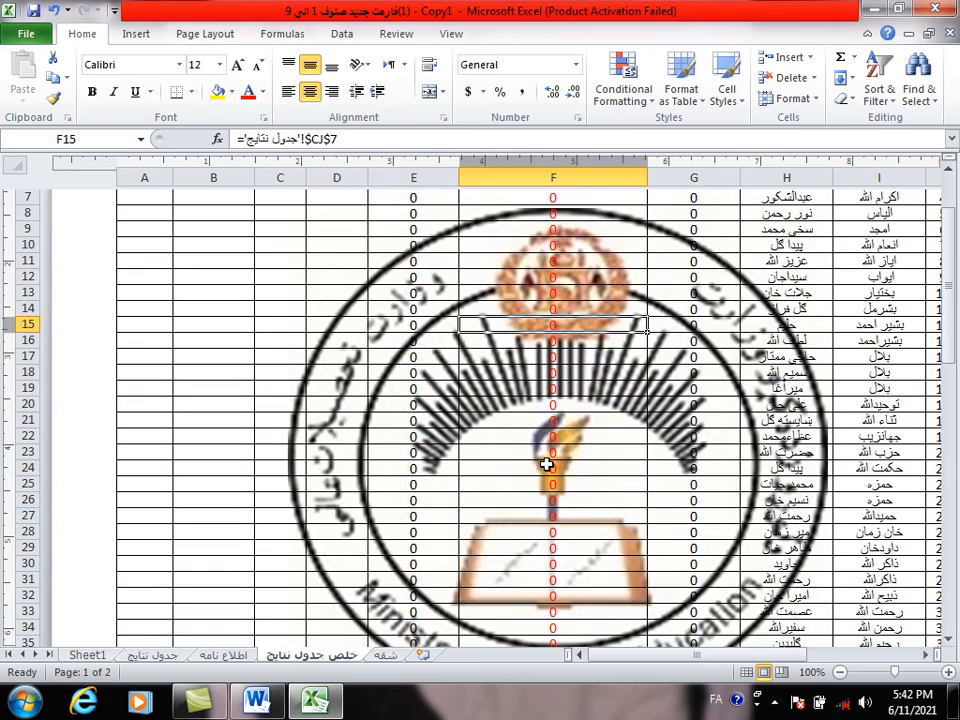
pyautogui.scroll(7, 566, 377)
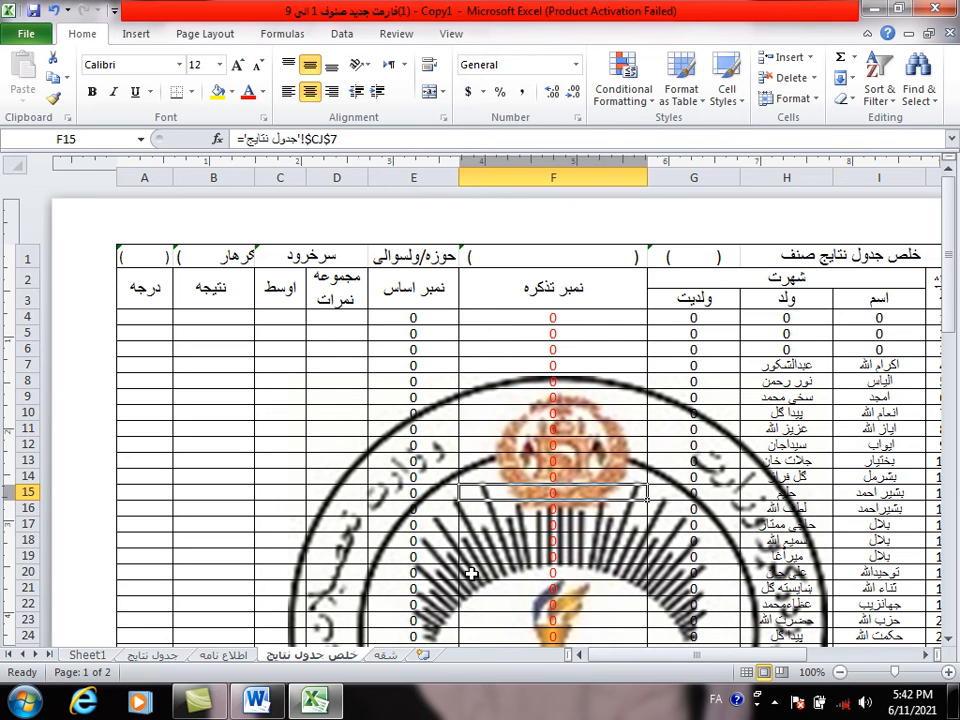
pyautogui.scroll(-3, 478, 572)
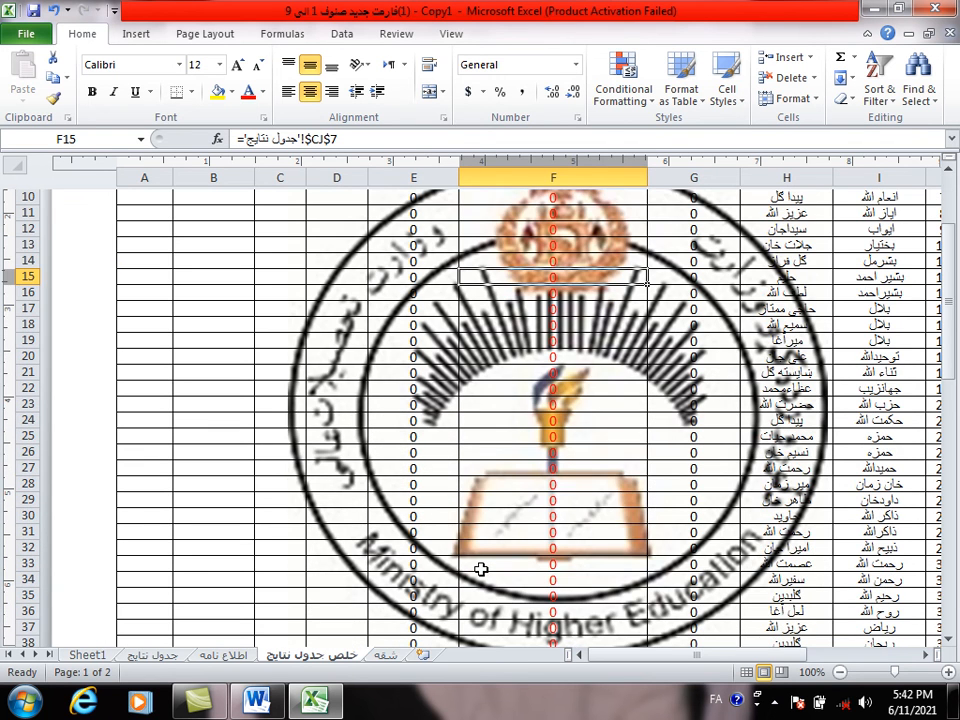
pyautogui.scroll(1, 481, 569)
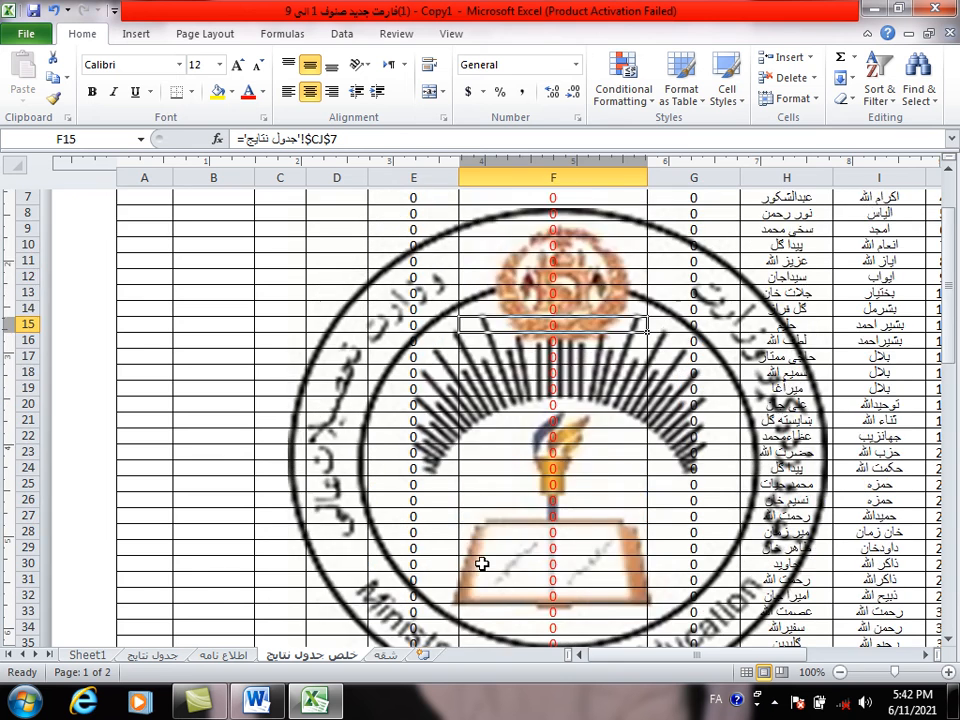
pyautogui.scroll(-2, 482, 564)
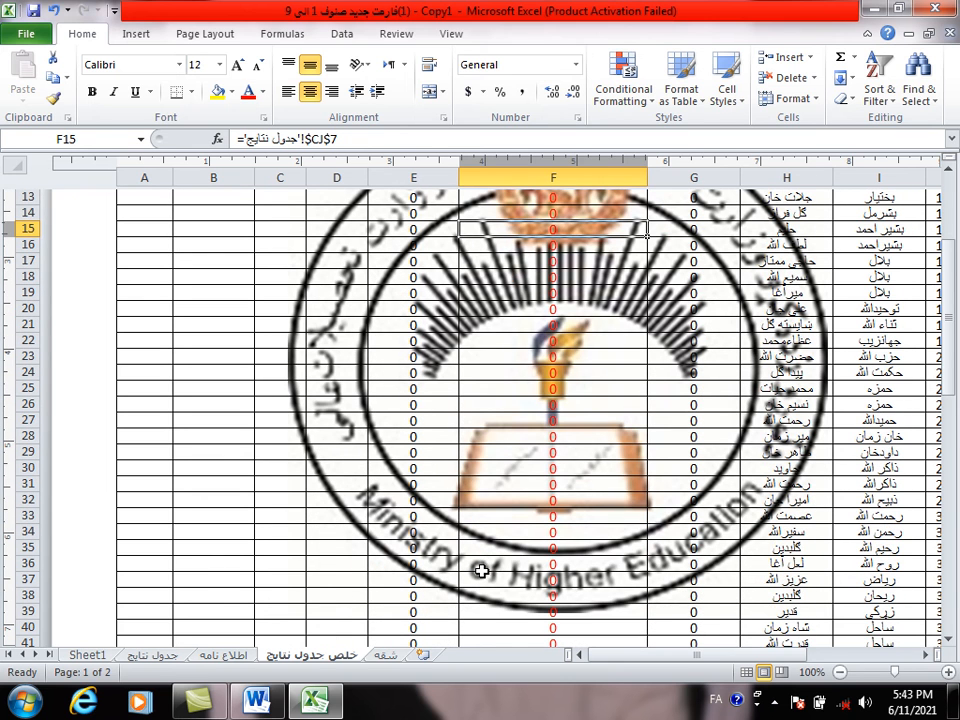
pyautogui.scroll(3, 480, 570)
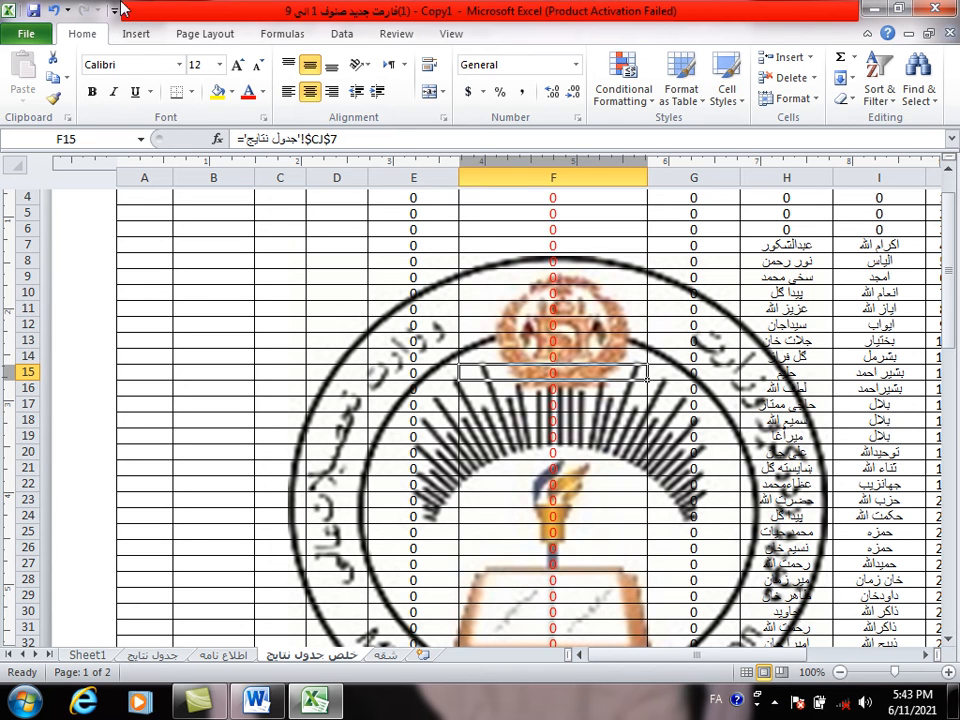
# Step: Dismiss the Windows color scheme prompt and reopen the sheet's header, aligning it with the page margins
pyautogui.click(136, 36)
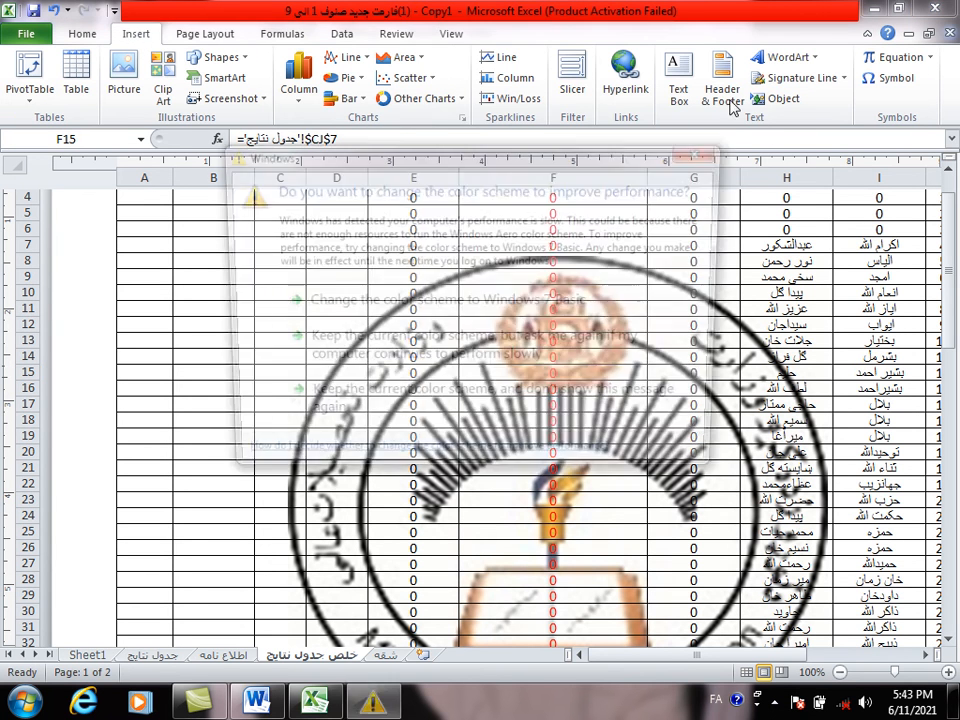
pyautogui.click(706, 152)
pyautogui.click(723, 92)
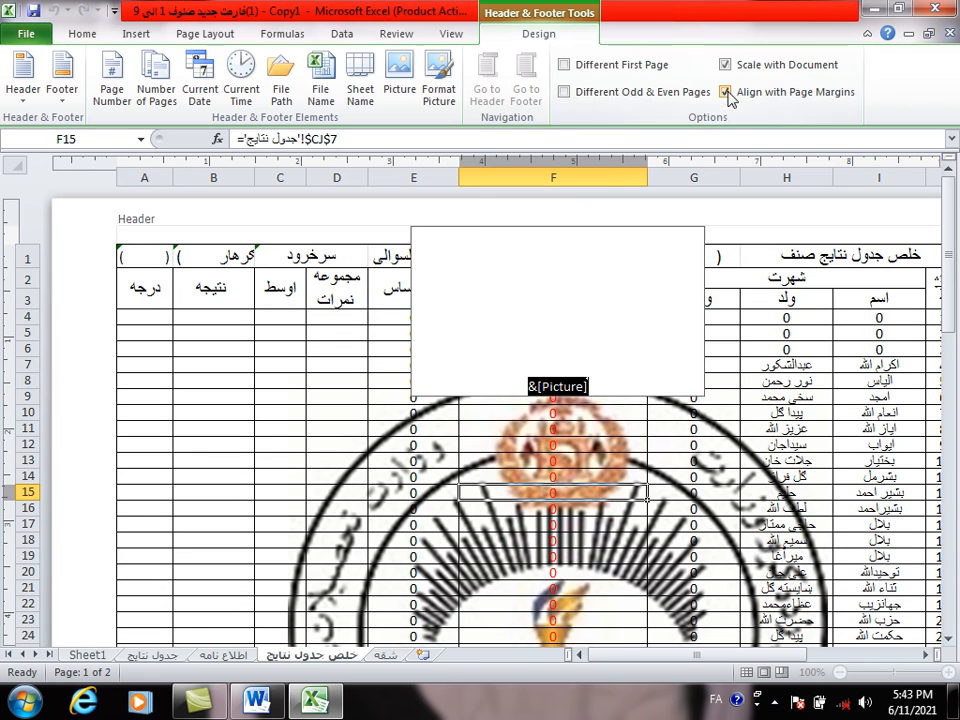
# Step: Format the header picture with the Washout color and leave header editing
pyautogui.click(443, 100)
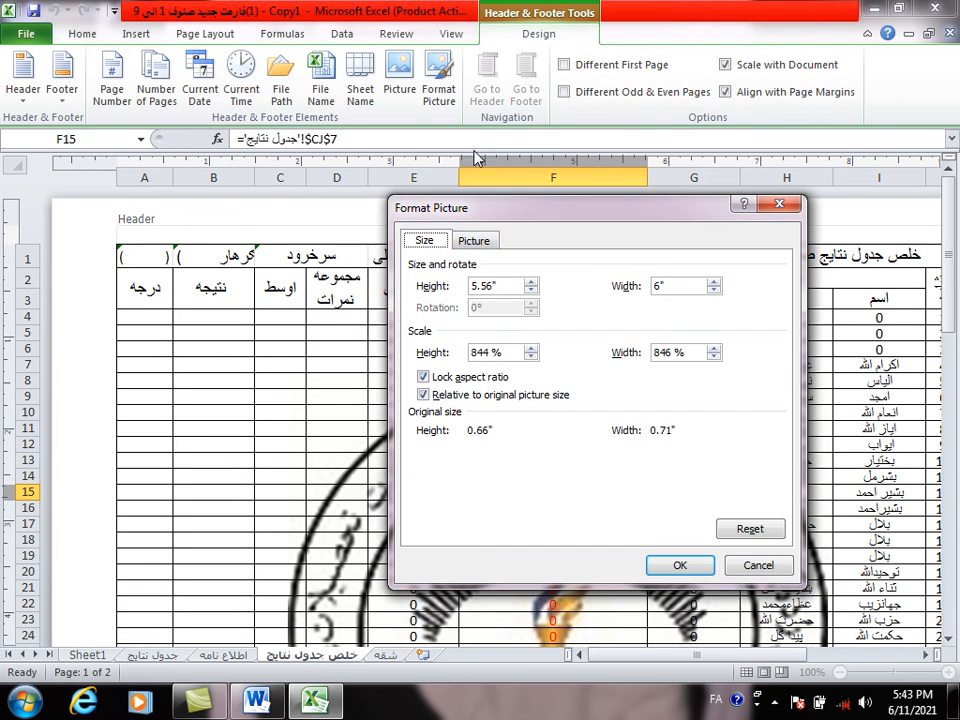
pyautogui.click(473, 242)
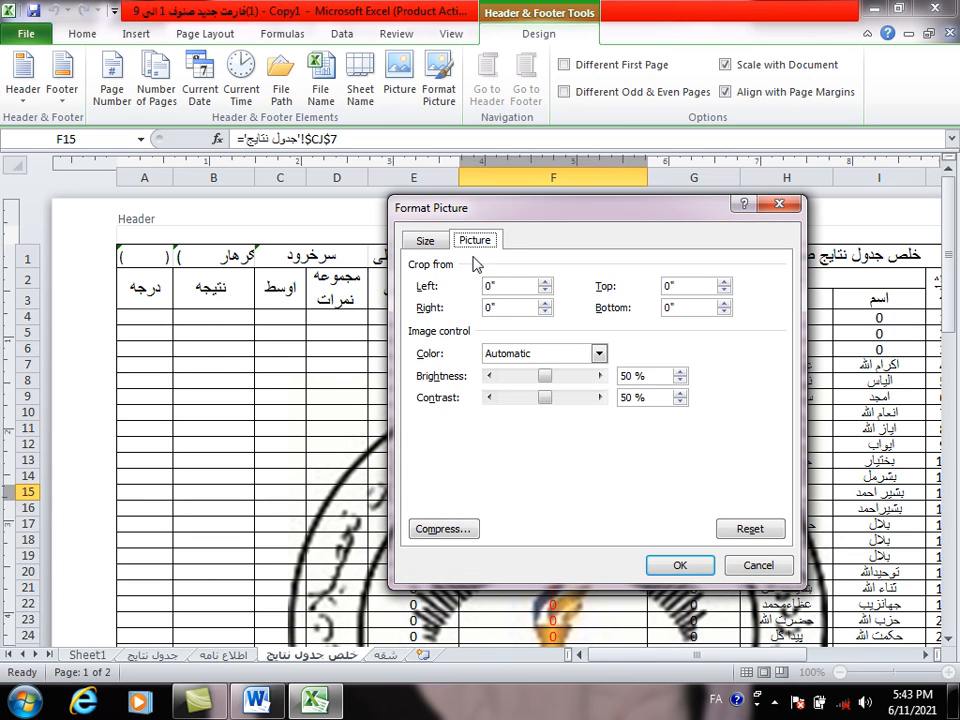
pyautogui.click(598, 353)
pyautogui.click(574, 408)
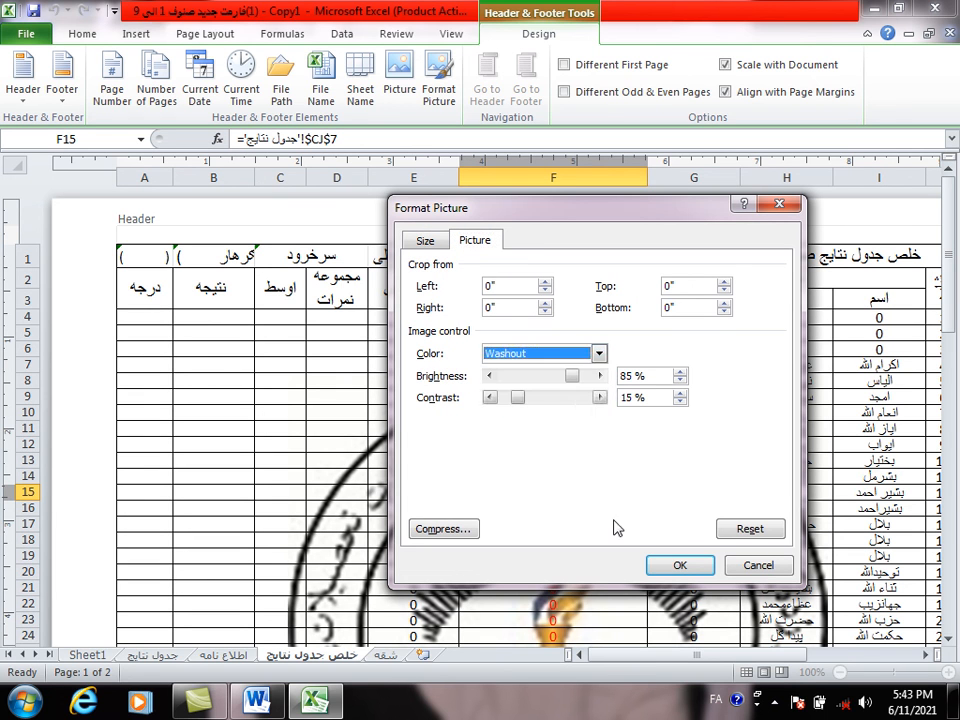
pyautogui.click(668, 565)
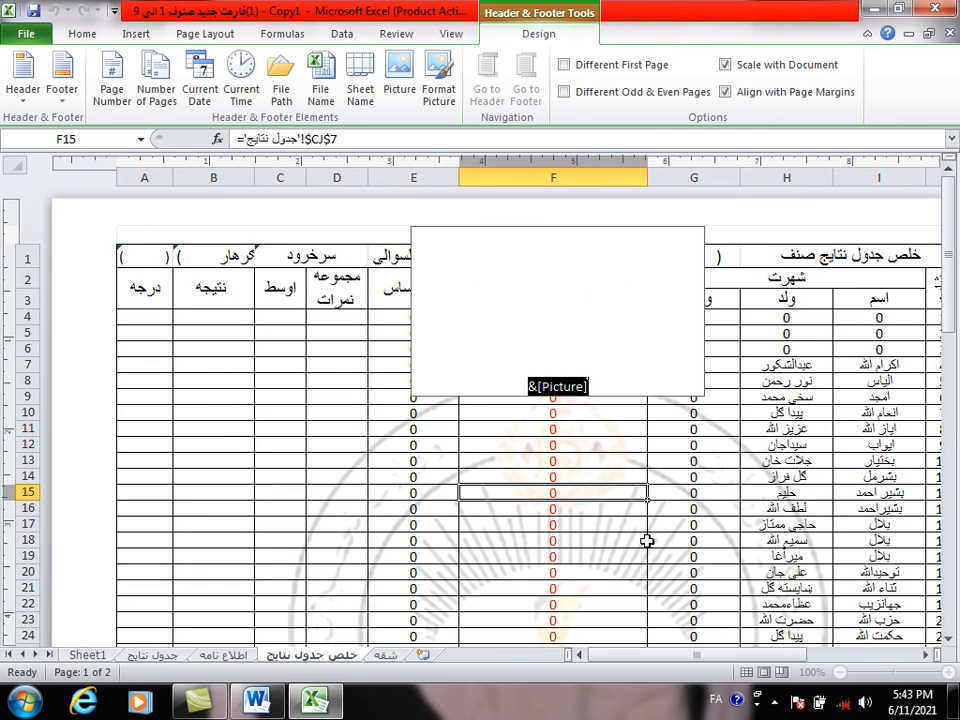
pyautogui.click(662, 534)
pyautogui.scroll(-3, 662, 514)
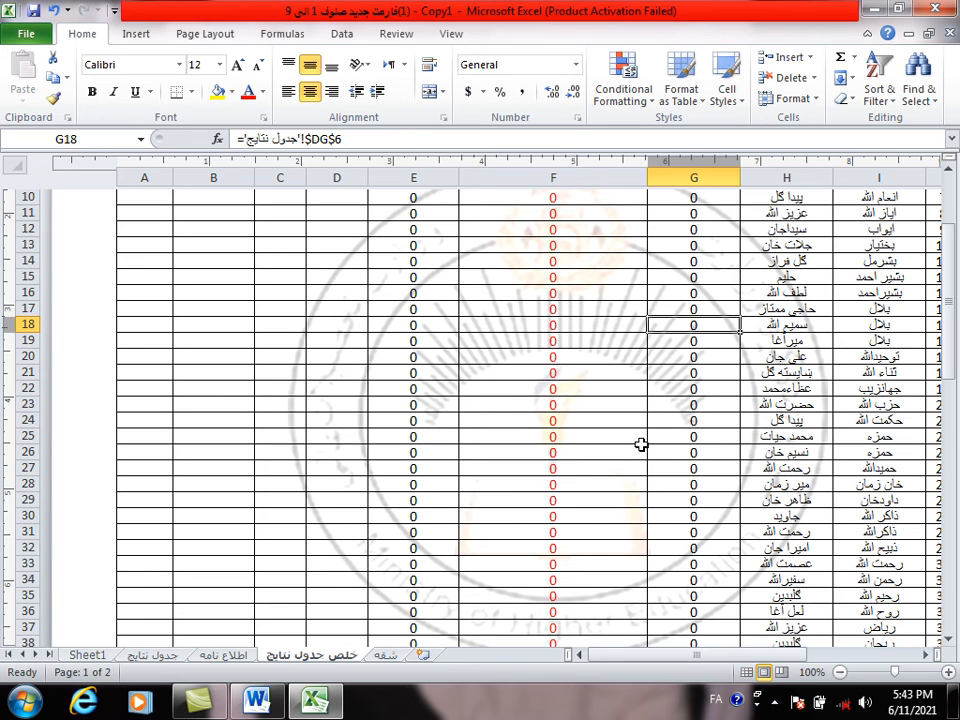
pyautogui.click(776, 704)
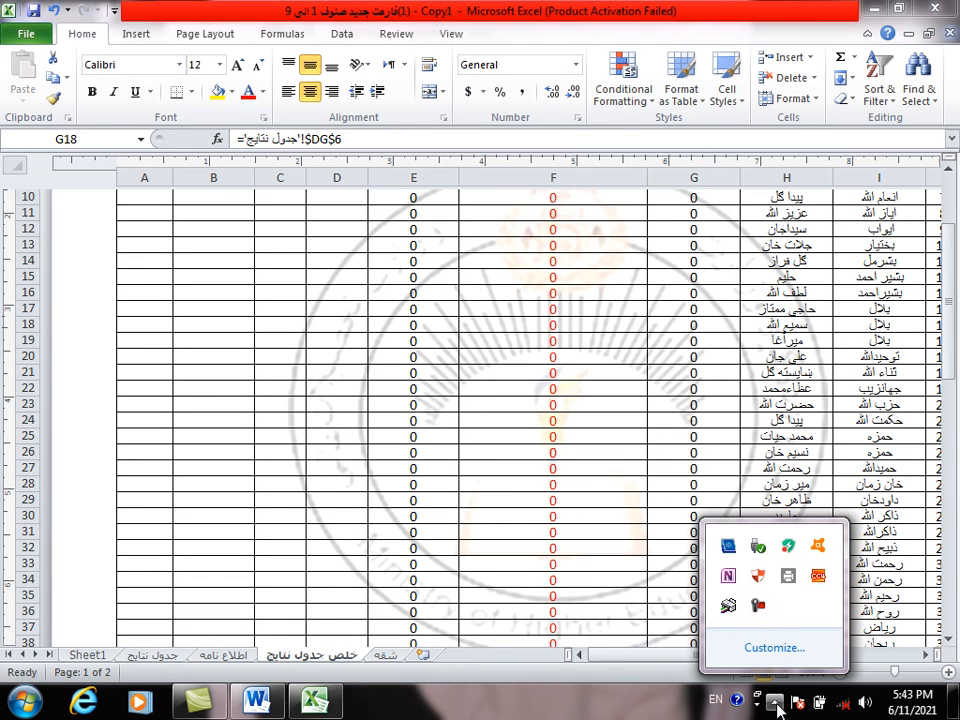
pyautogui.click(757, 606)
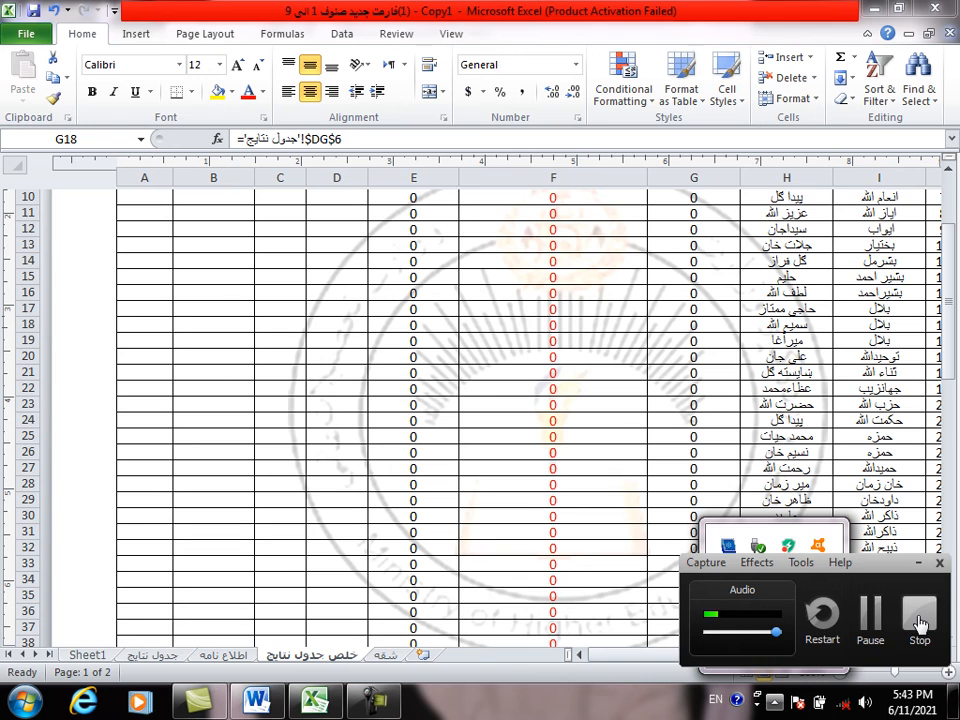